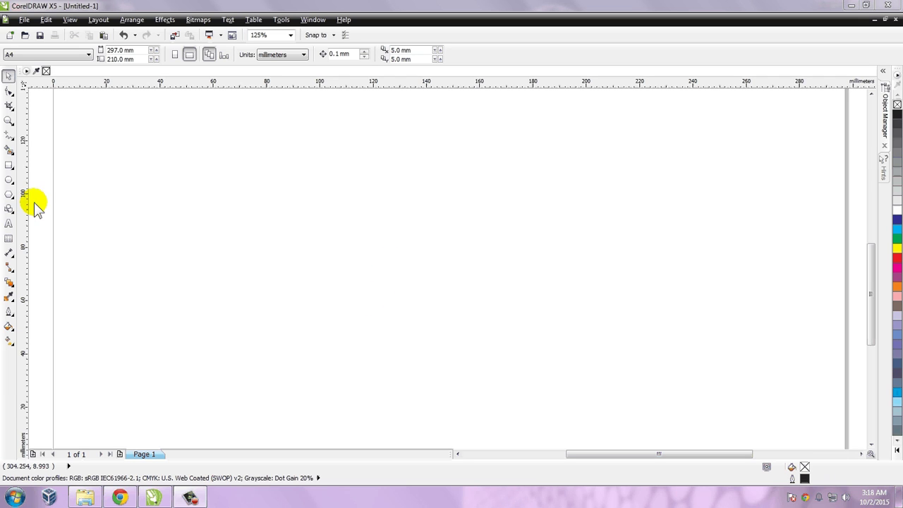
Step: Draw an unfilled rectangle about 60 × 36 mm in the upper left of the page
click(10, 165)
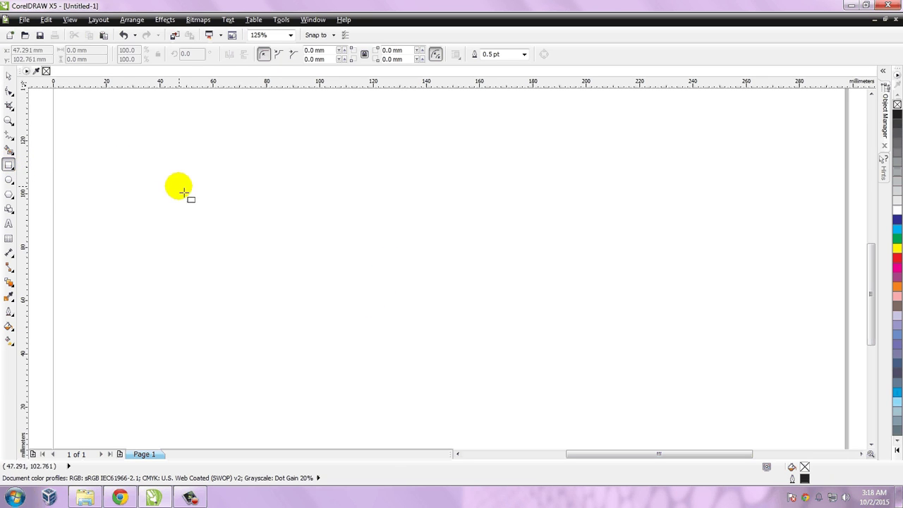
drag(179, 186, 339, 282)
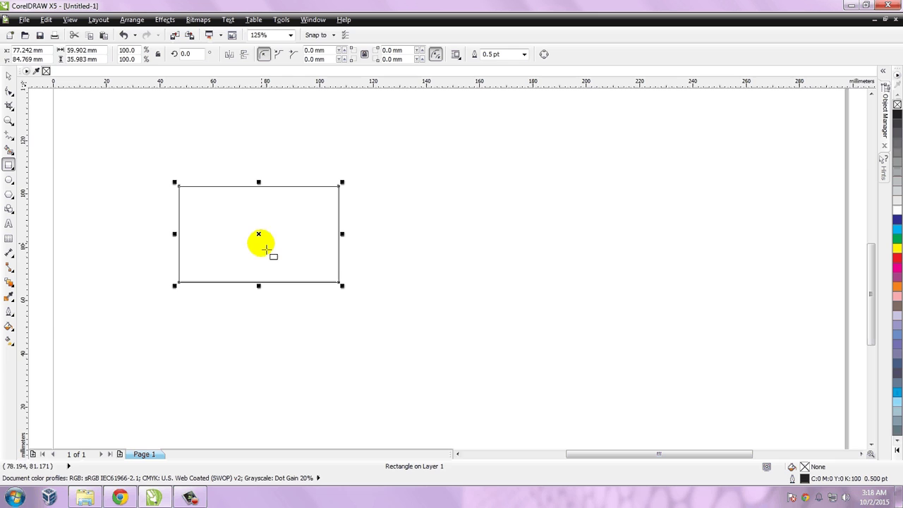
click(10, 76)
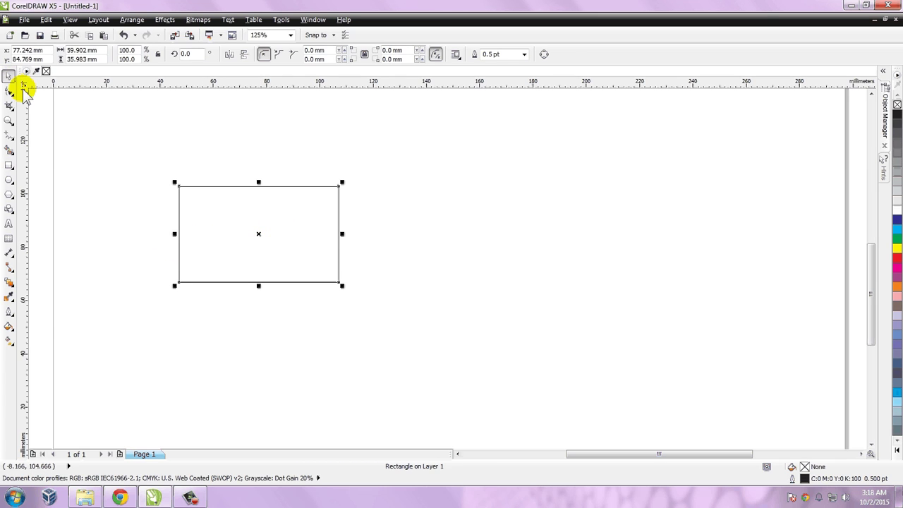
Step: Show the Fill tool flyout for the selected rectangle
click(9, 326)
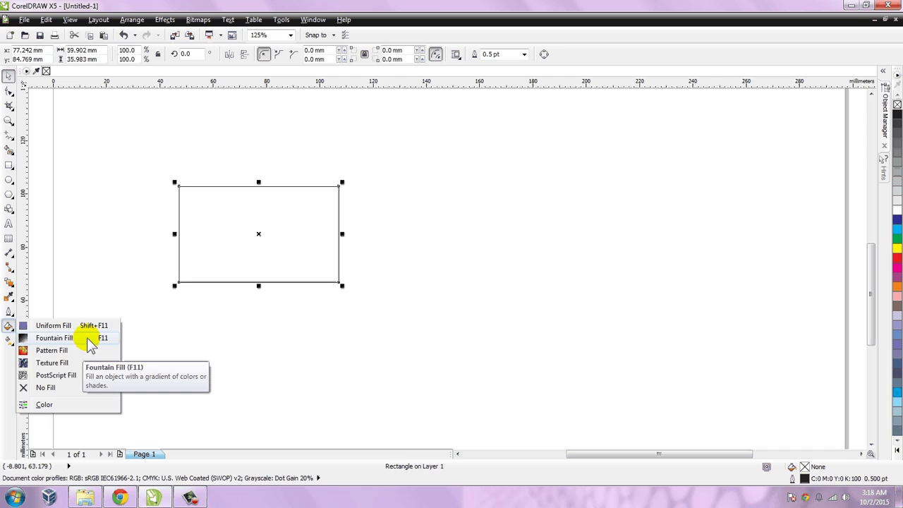
Step: In Fountain Fill, keep a Linear two-colour blend and drag its mid-point down to 6
click(90, 343)
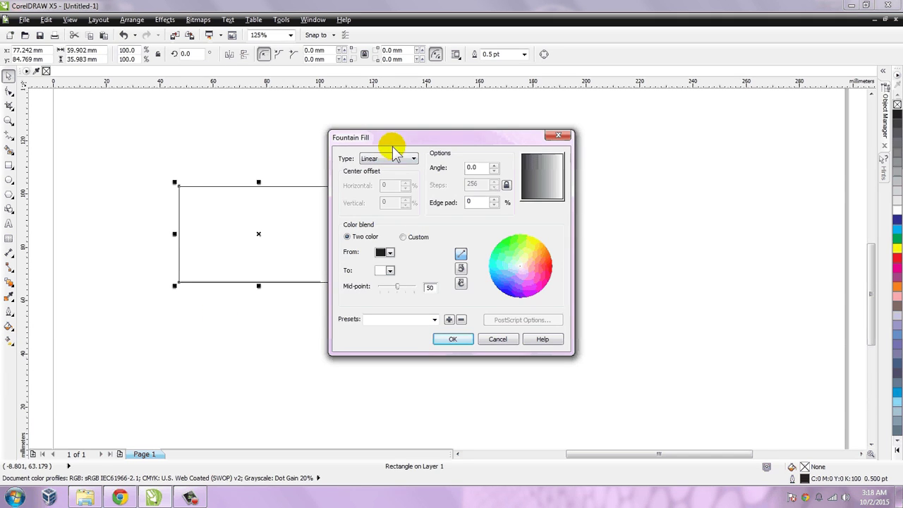
drag(393, 145, 488, 157)
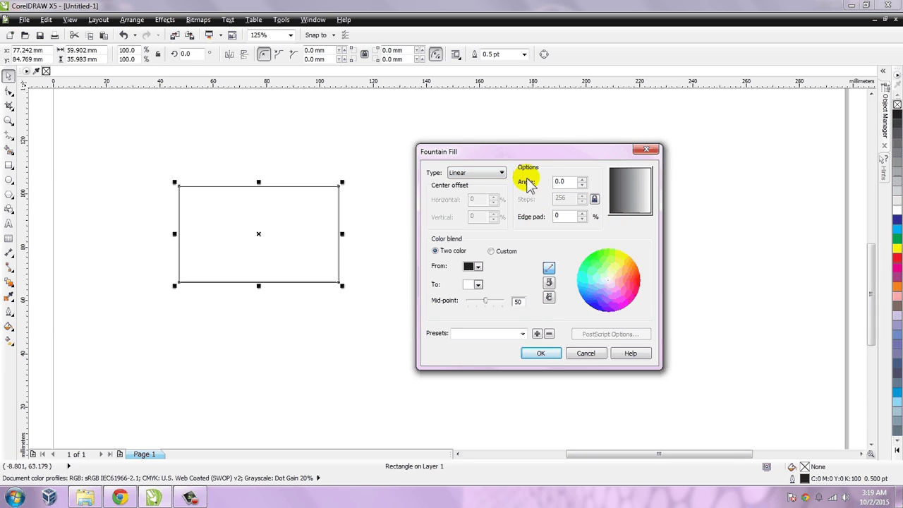
click(500, 173)
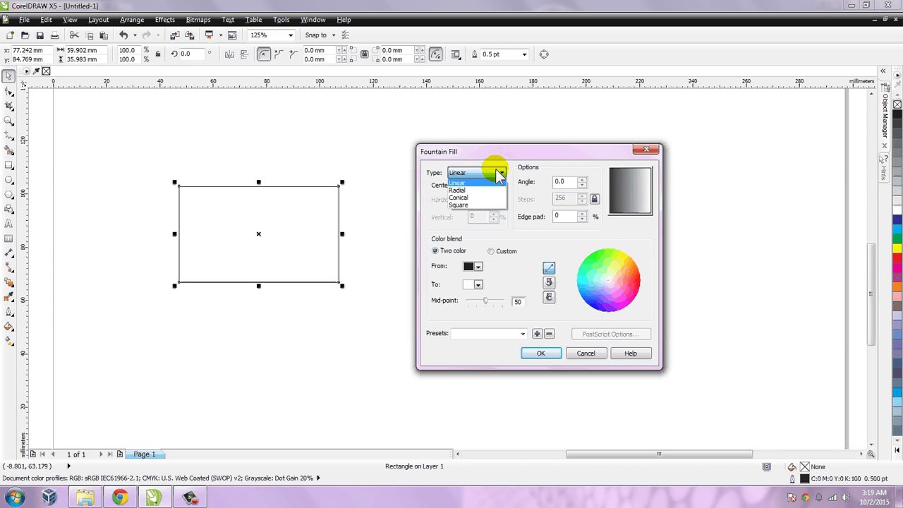
click(500, 173)
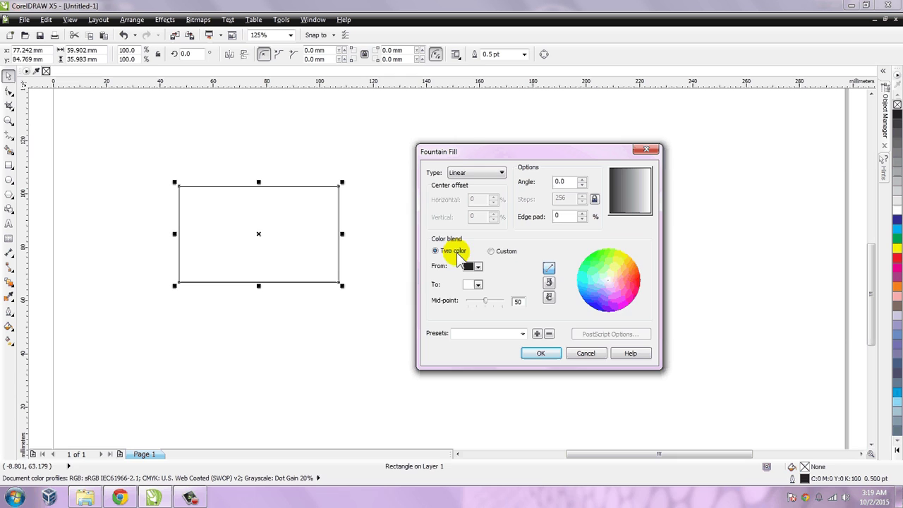
click(492, 252)
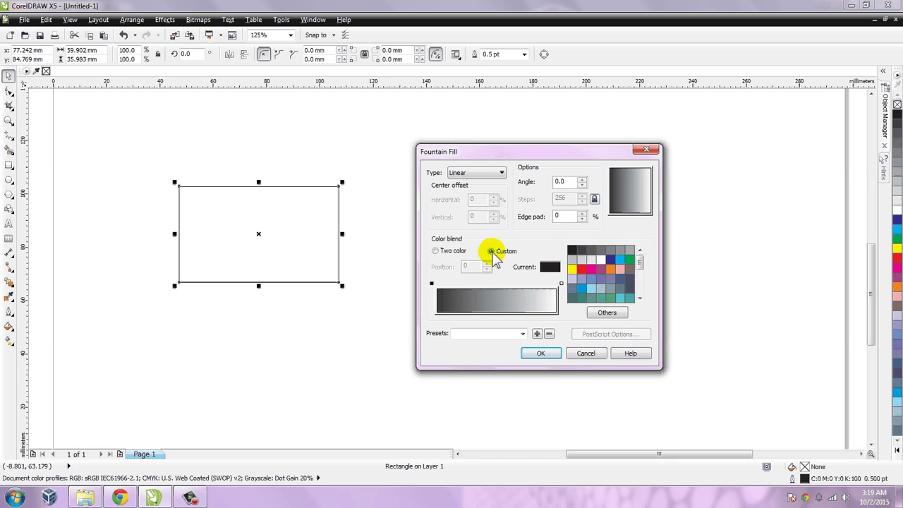
click(436, 252)
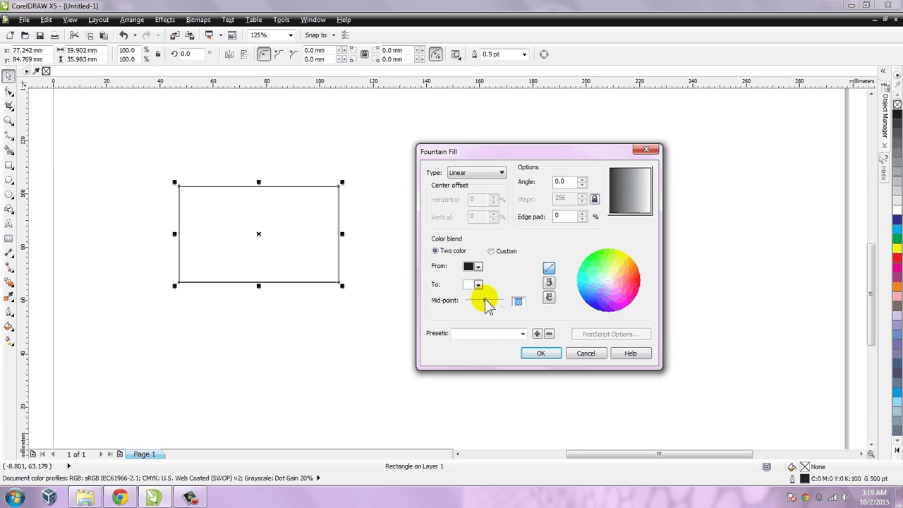
drag(485, 302, 490, 302)
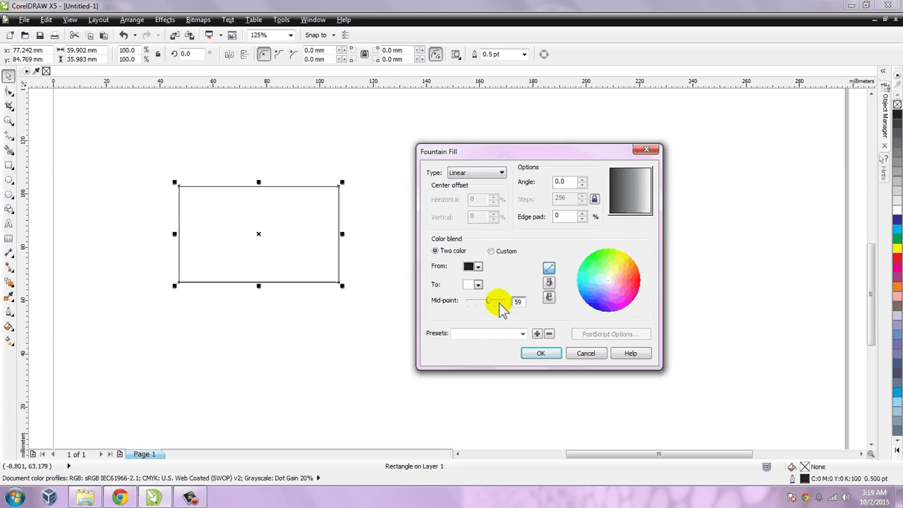
drag(486, 301, 466, 308)
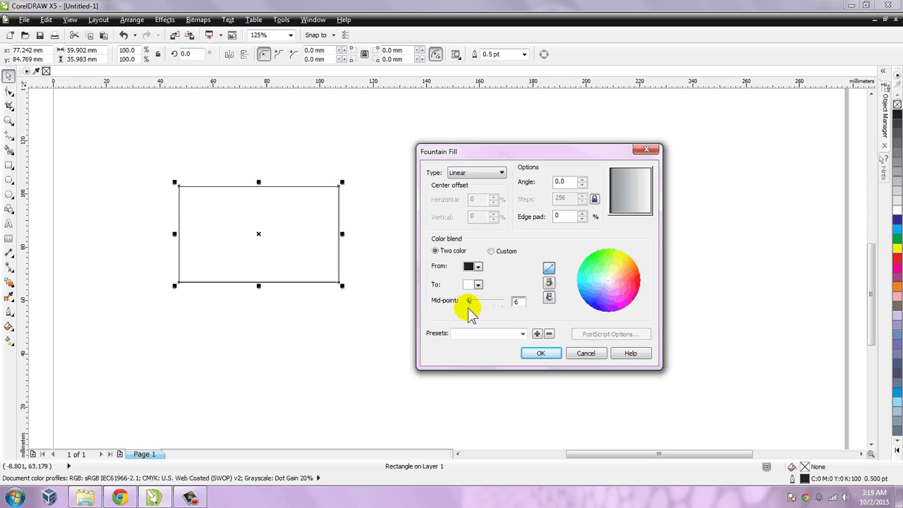
Step: Try gradient presets and settle on the Conical - Pink preset
click(521, 337)
click(517, 298)
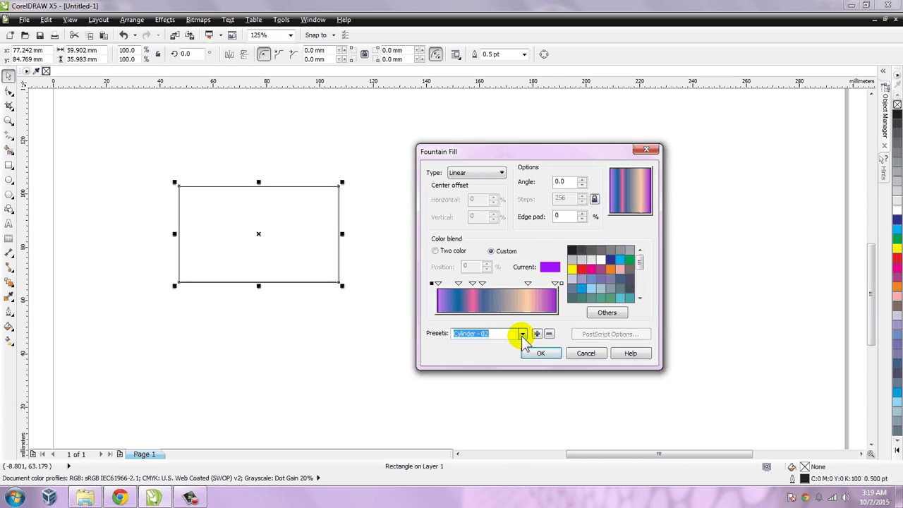
click(522, 333)
click(496, 264)
scroll(505, 326, down, 1)
scroll(506, 328, down, 4)
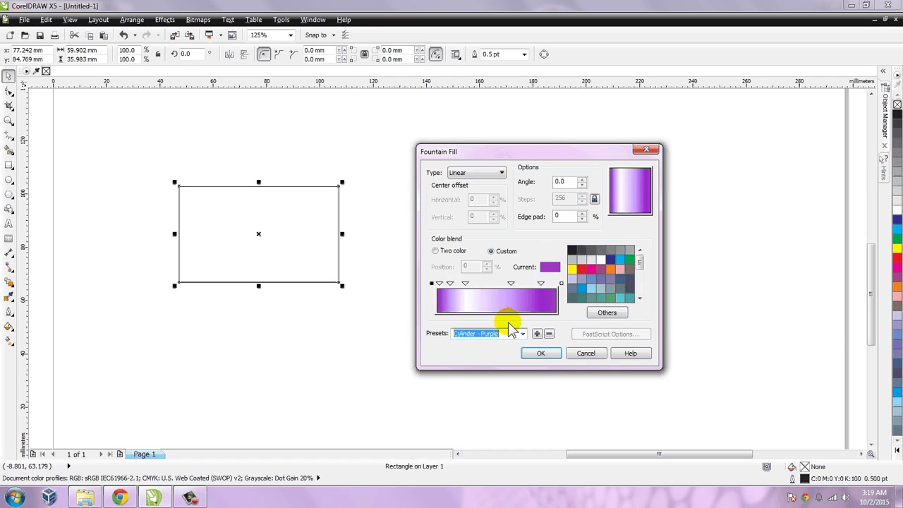
scroll(498, 350, down, 4)
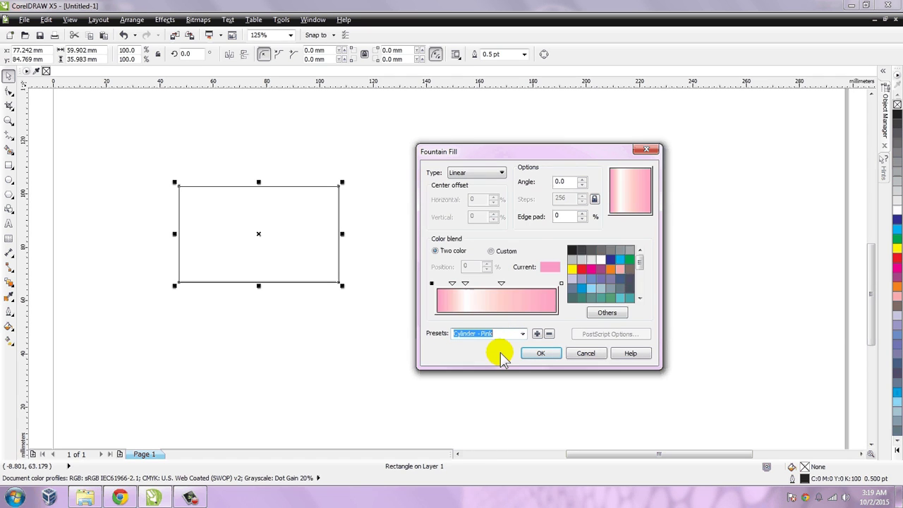
scroll(503, 356, down, 4)
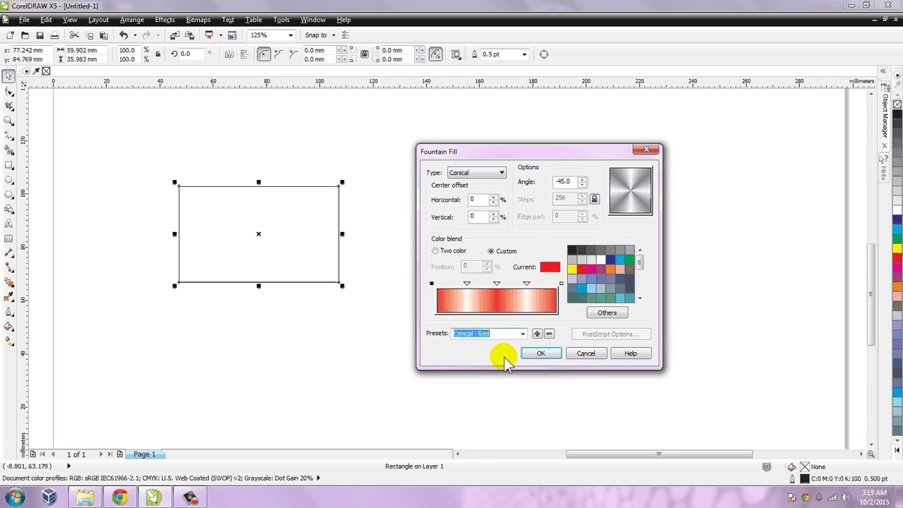
scroll(504, 357, down, 3)
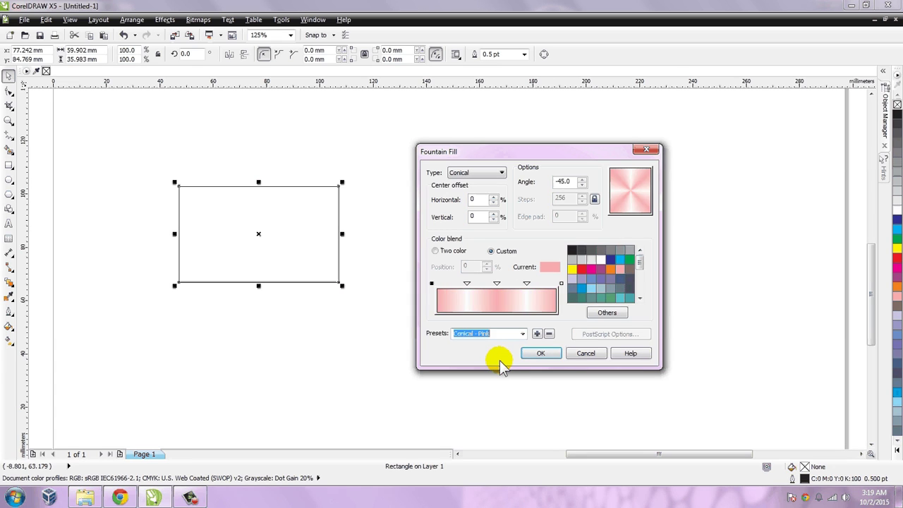
scroll(500, 363, down, 1)
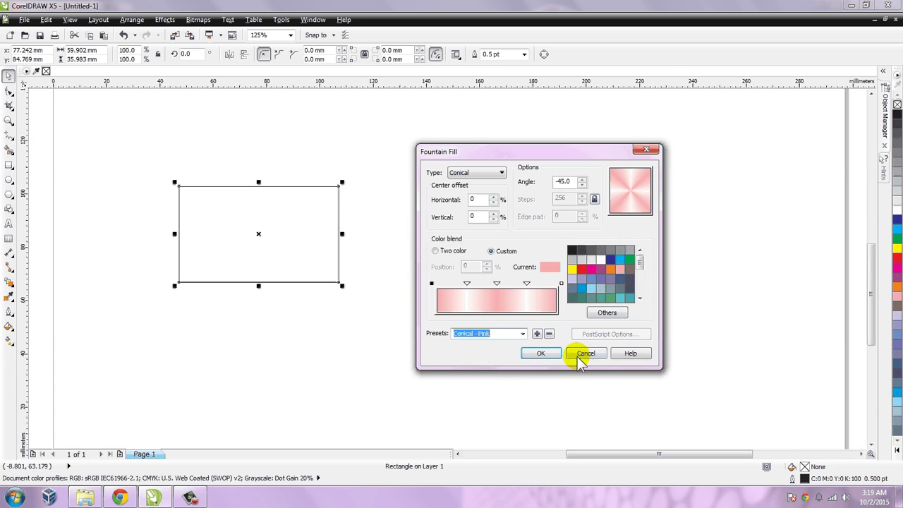
Step: Make the blend Square with a 55% horizontal offset and a light-blue left colour
click(476, 173)
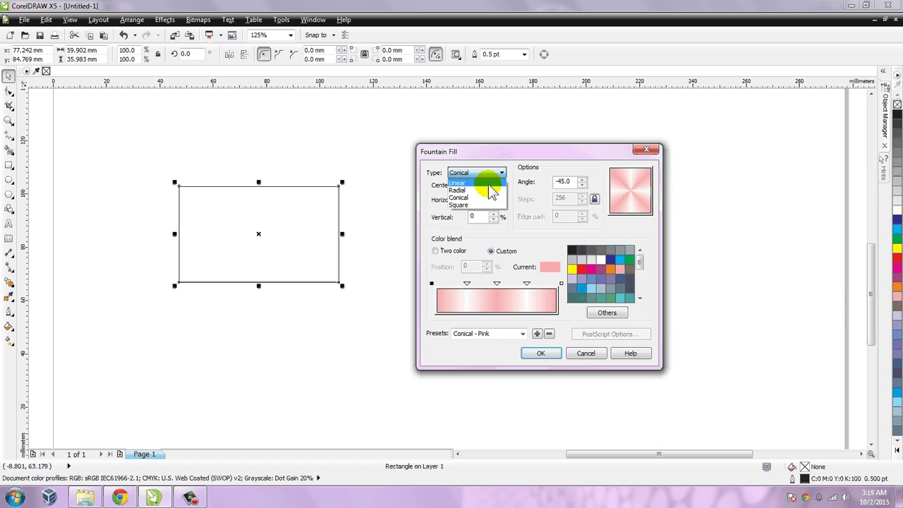
click(480, 206)
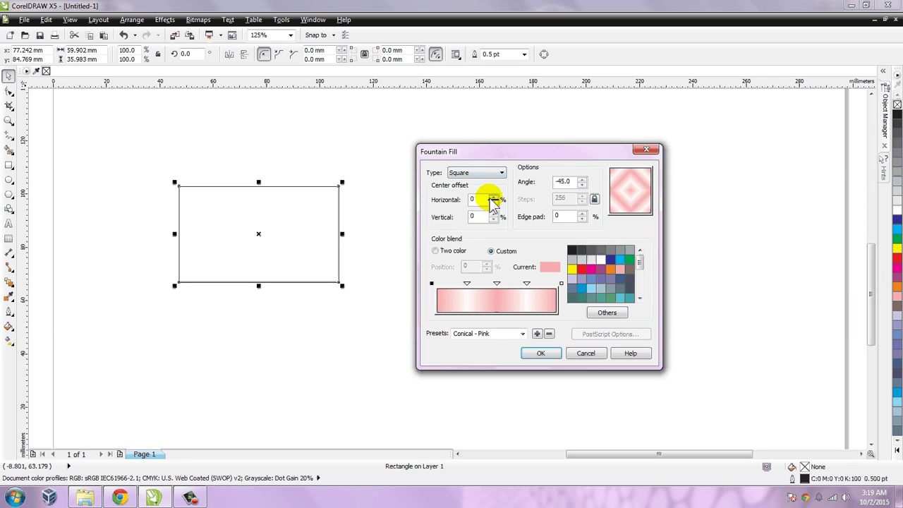
click(482, 200)
click(494, 196)
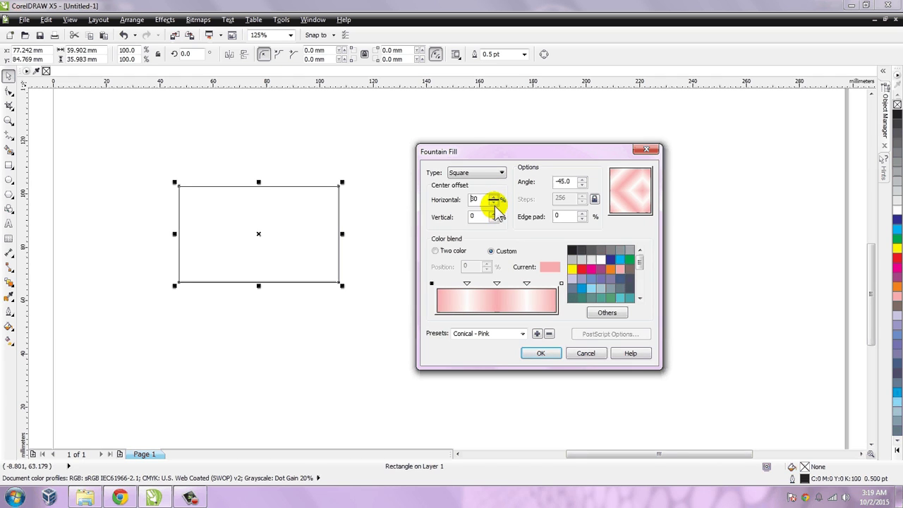
click(495, 197)
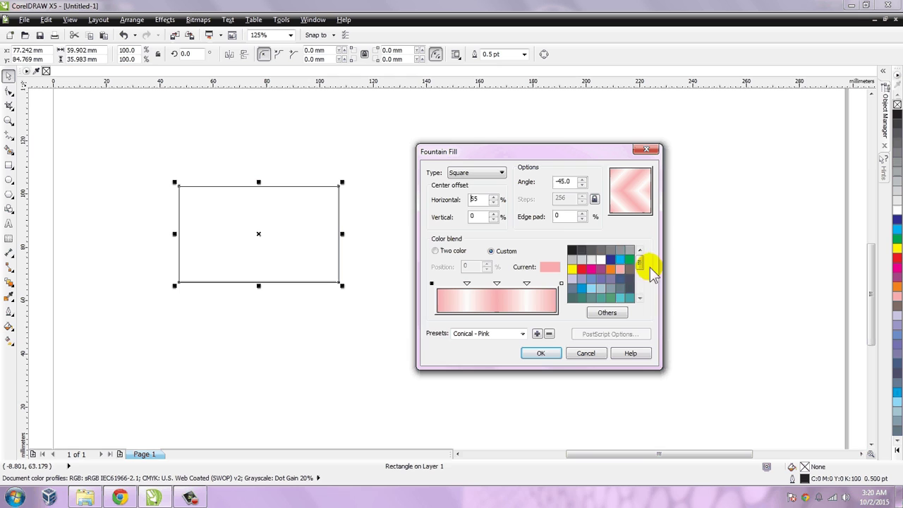
click(620, 266)
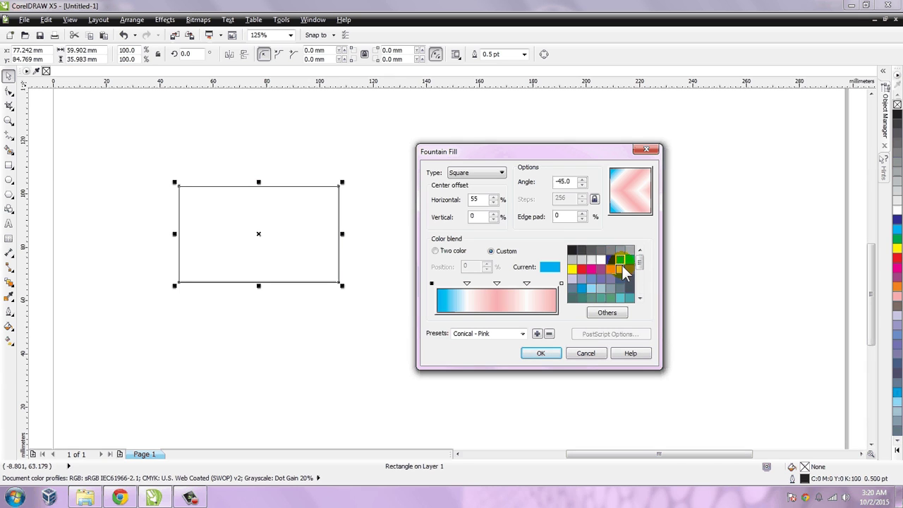
click(590, 287)
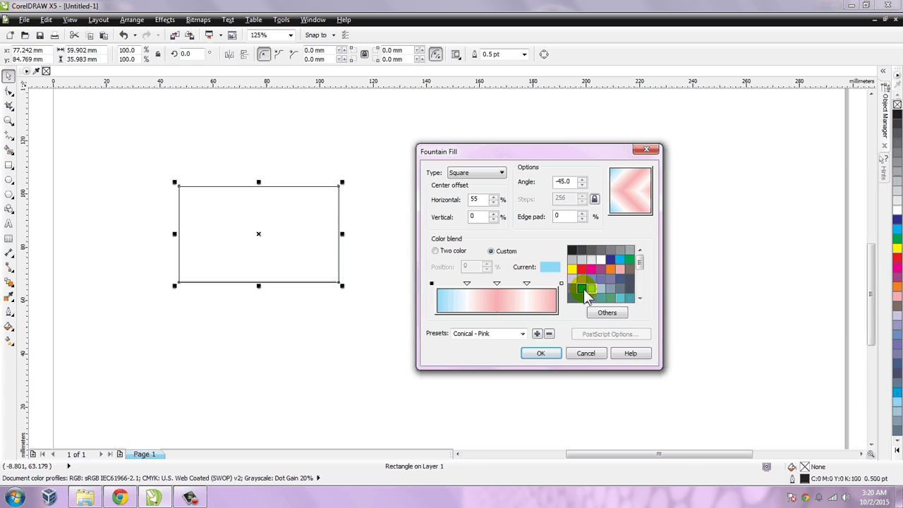
Step: Apply the fill, scale the rectangle to 142.4% (about 85.3 × 51.2 mm), and deselect it
click(542, 354)
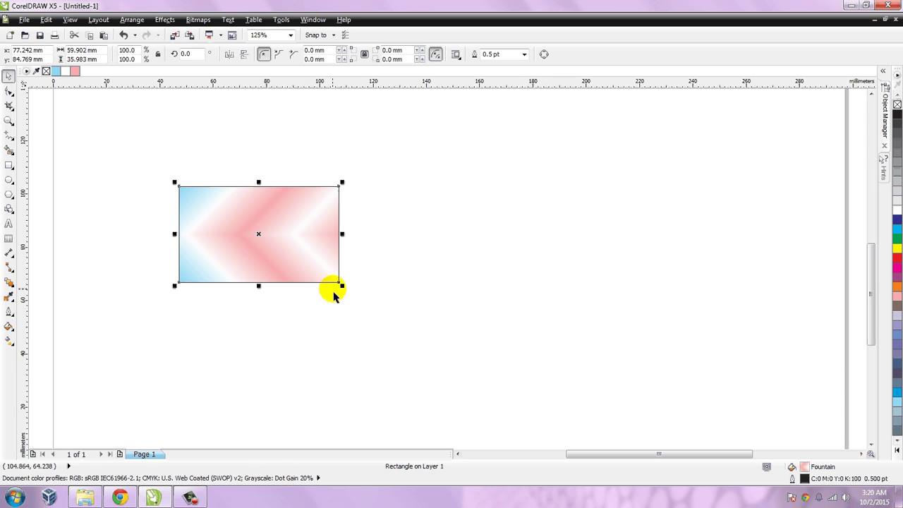
drag(342, 287, 423, 339)
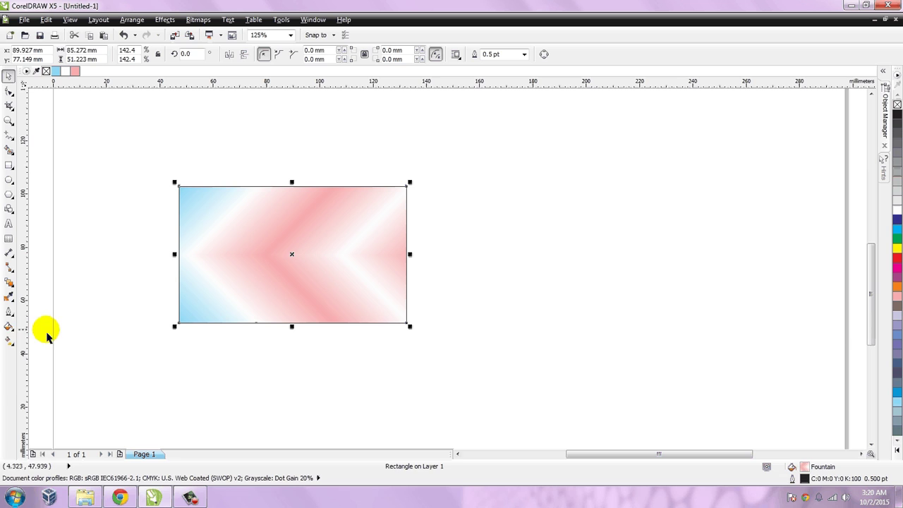
click(557, 205)
click(557, 204)
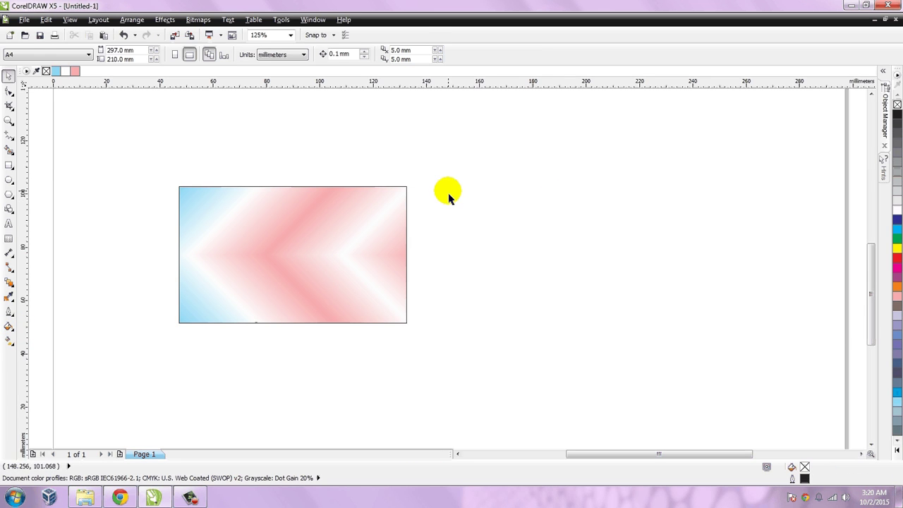
Step: Type 'Artistic Text' to the right of the rectangle
click(9, 224)
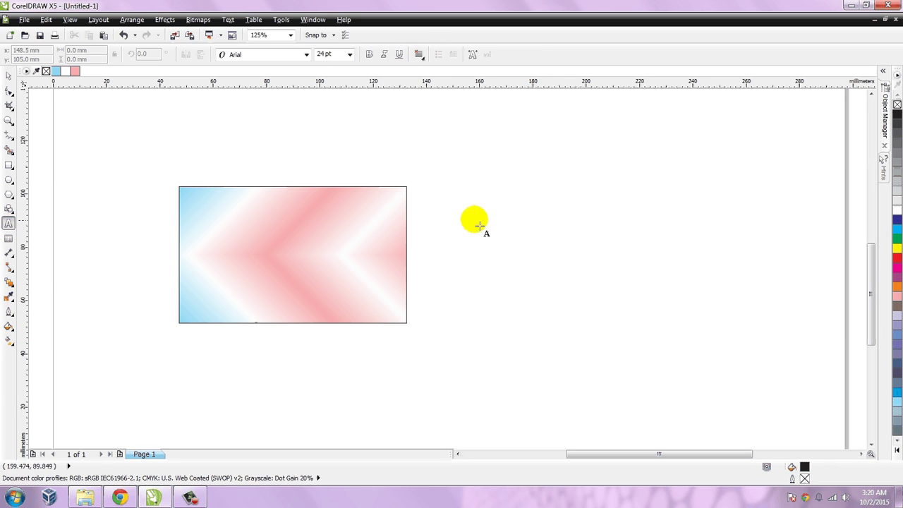
click(475, 243)
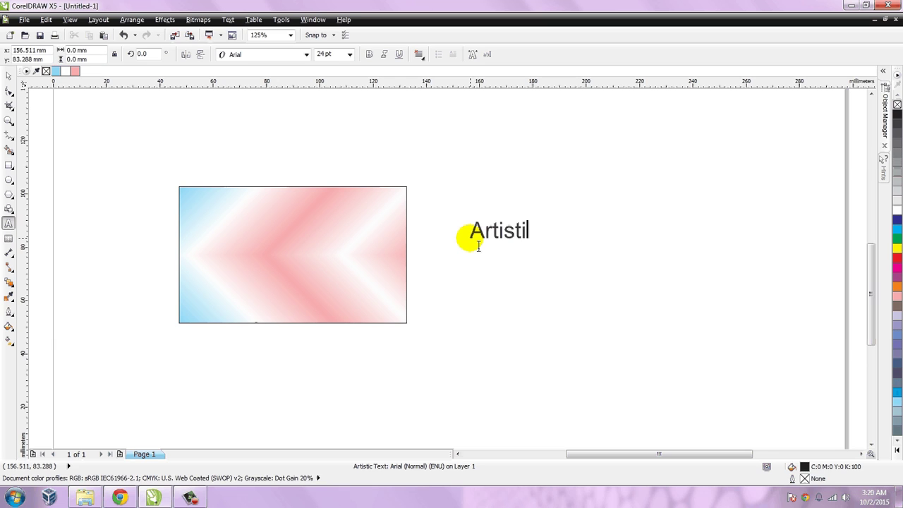
text(Artistic Text)
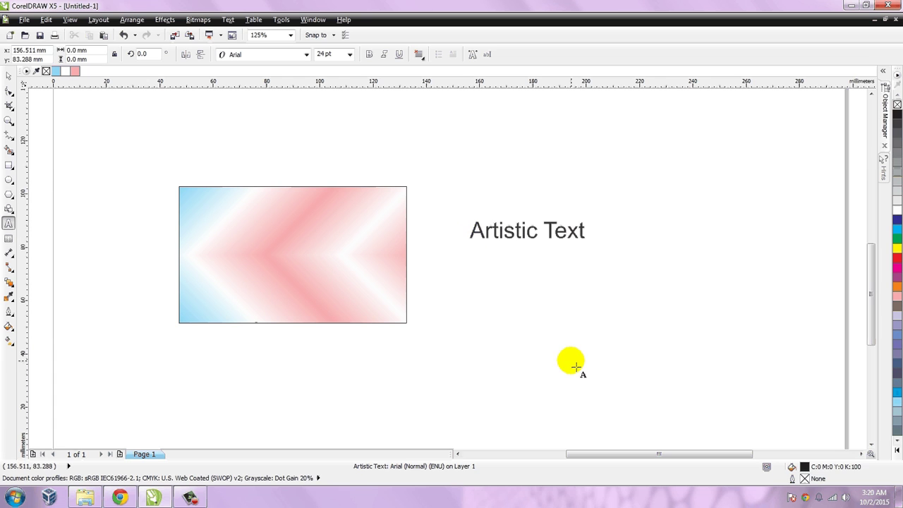
Step: Scale the Artistic Text up to about 46.5 pt
click(484, 230)
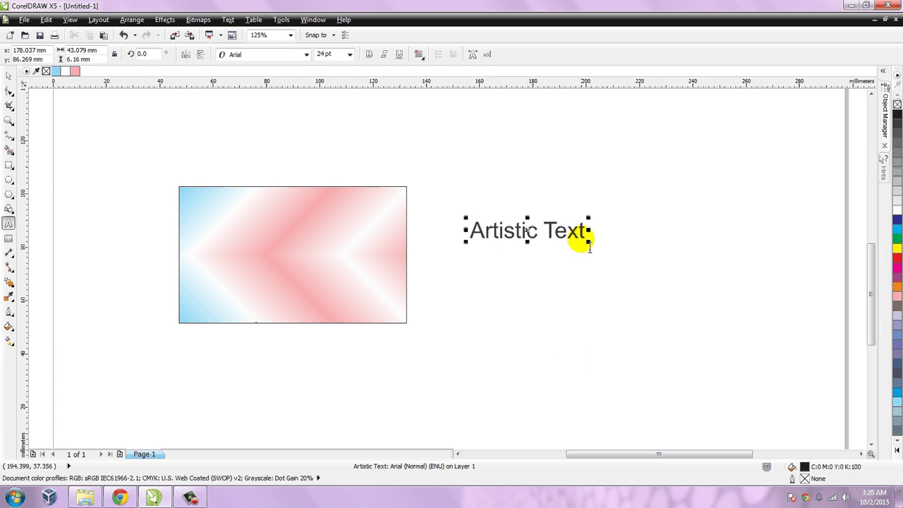
drag(588, 241, 697, 340)
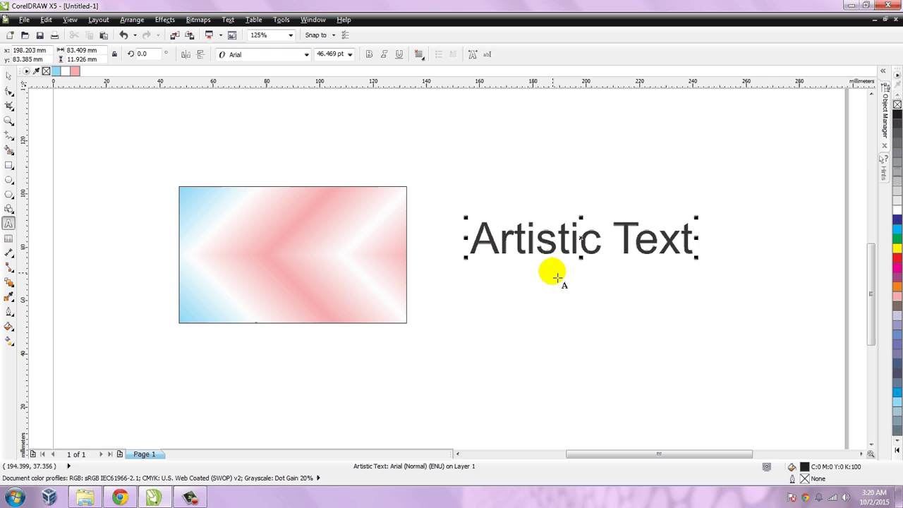
click(9, 327)
Step: Try the Orange Wash, Square - Cyan and Target presets, then load Sirens
click(50, 335)
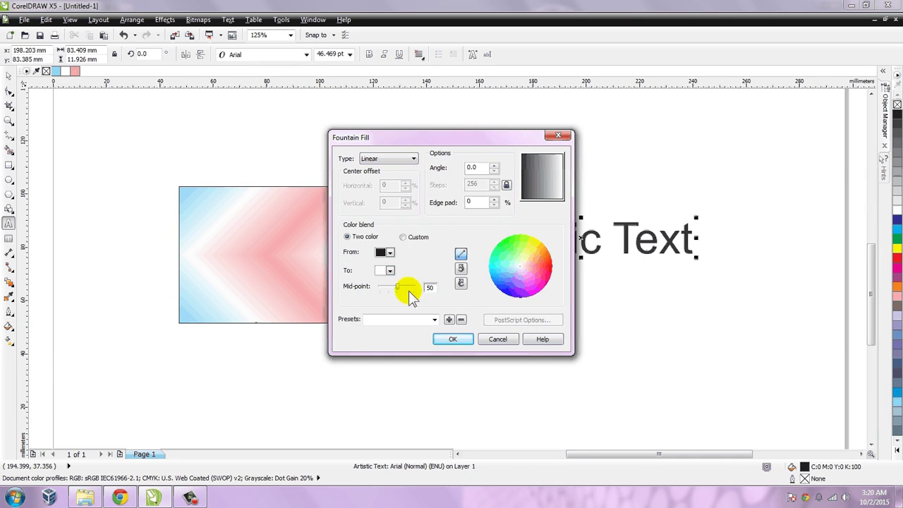
click(436, 319)
scroll(403, 262, down, 5)
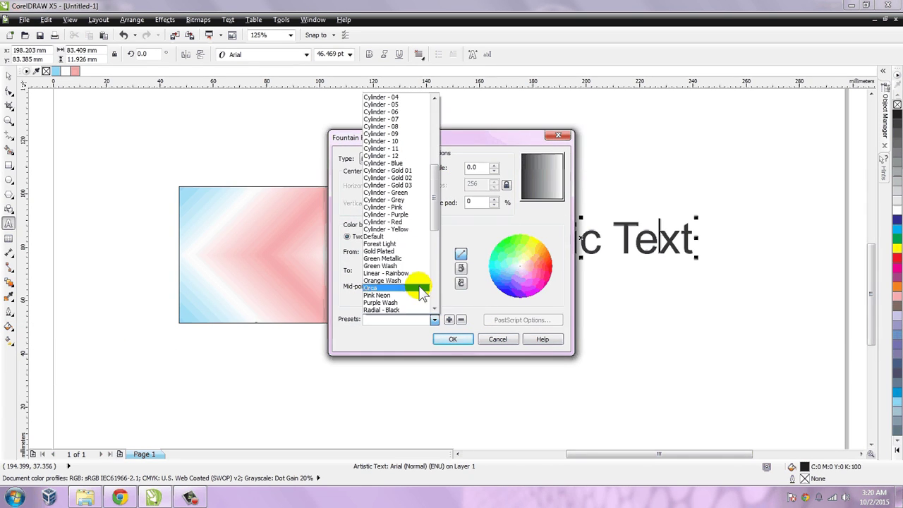
click(409, 244)
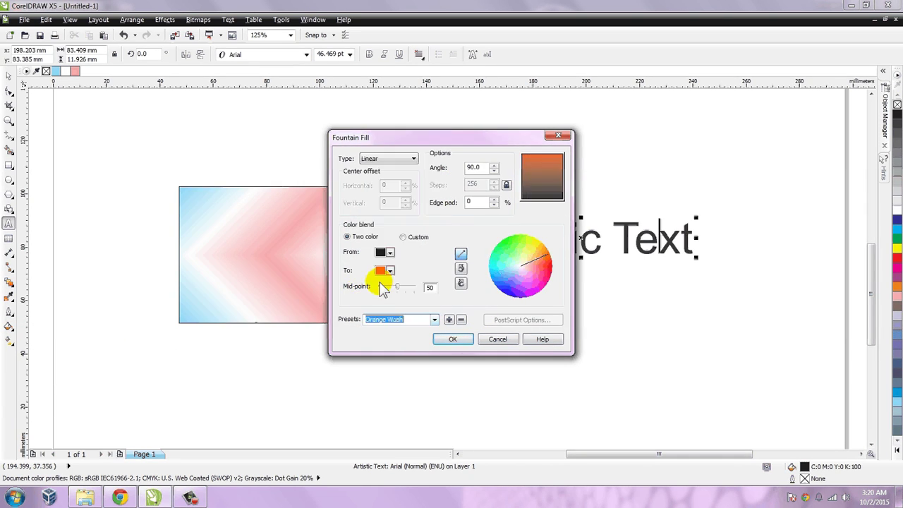
click(422, 319)
click(416, 267)
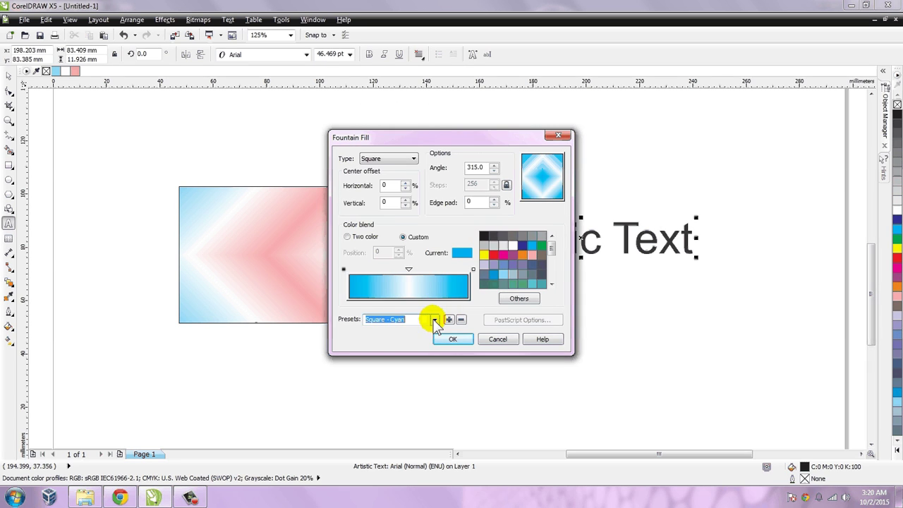
click(435, 319)
click(405, 304)
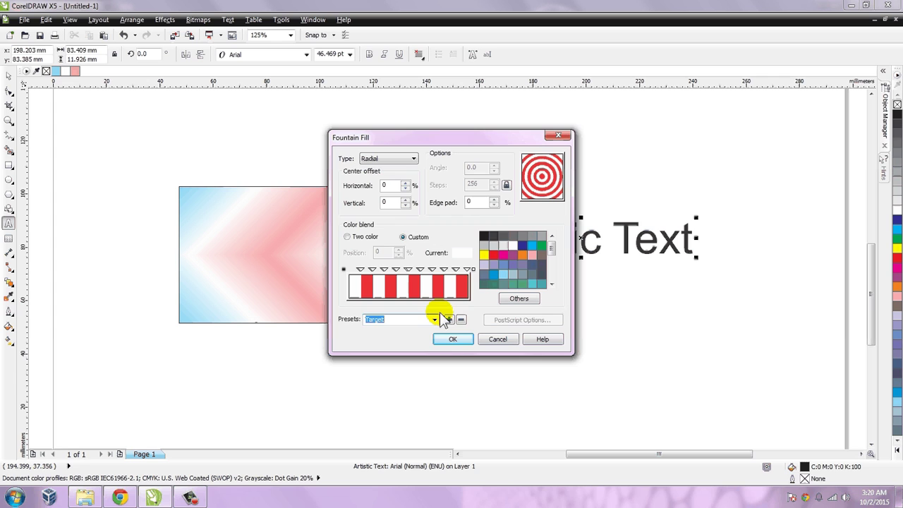
click(435, 319)
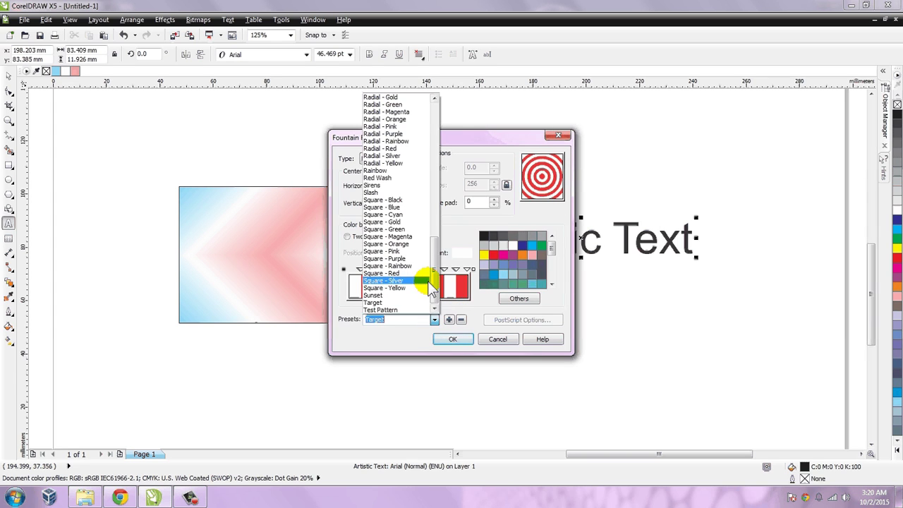
click(396, 185)
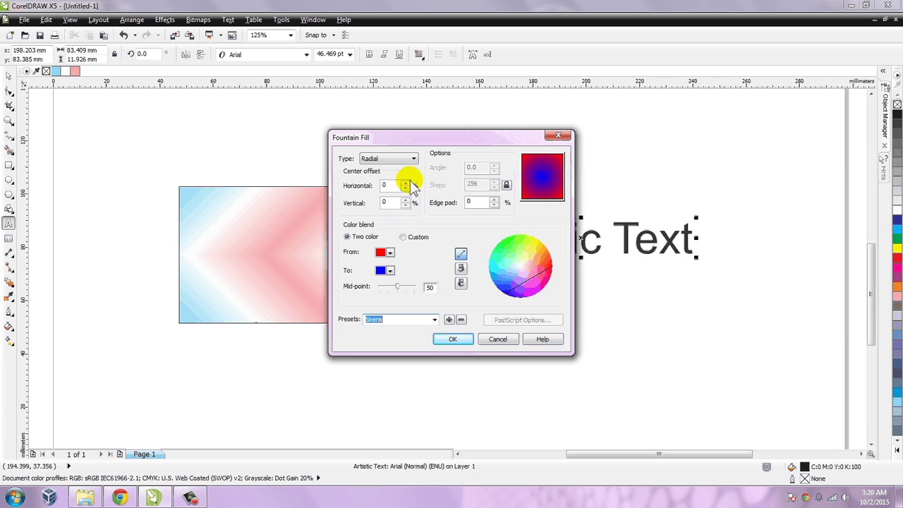
Step: Make the gradient Conical from yellow to olive green with mid-point 43
click(402, 158)
click(369, 168)
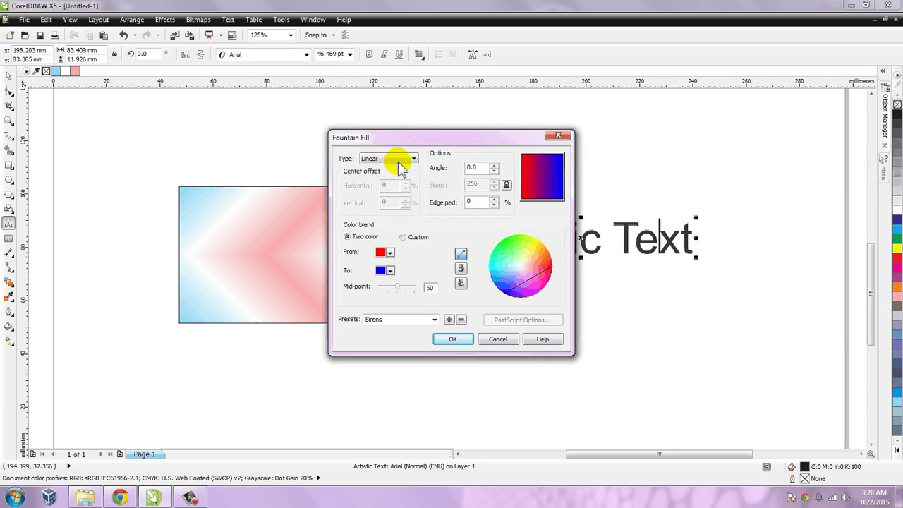
click(398, 162)
click(396, 186)
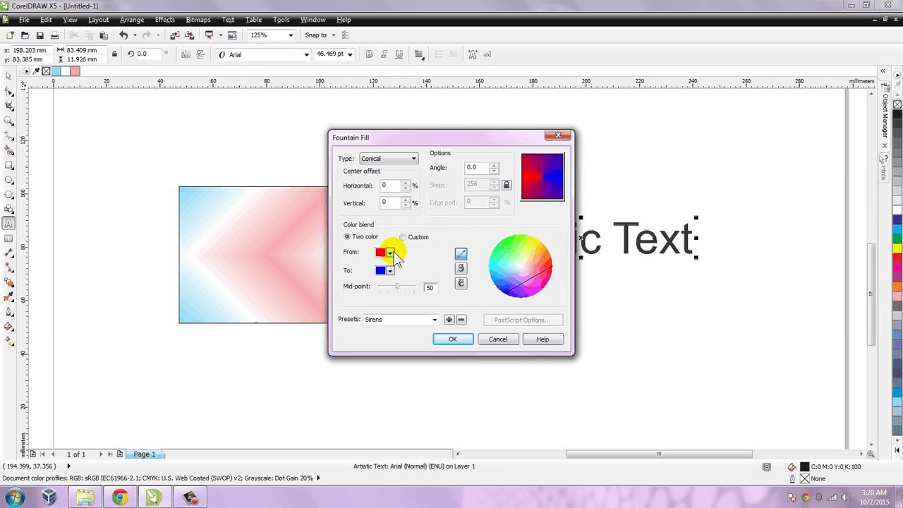
click(390, 253)
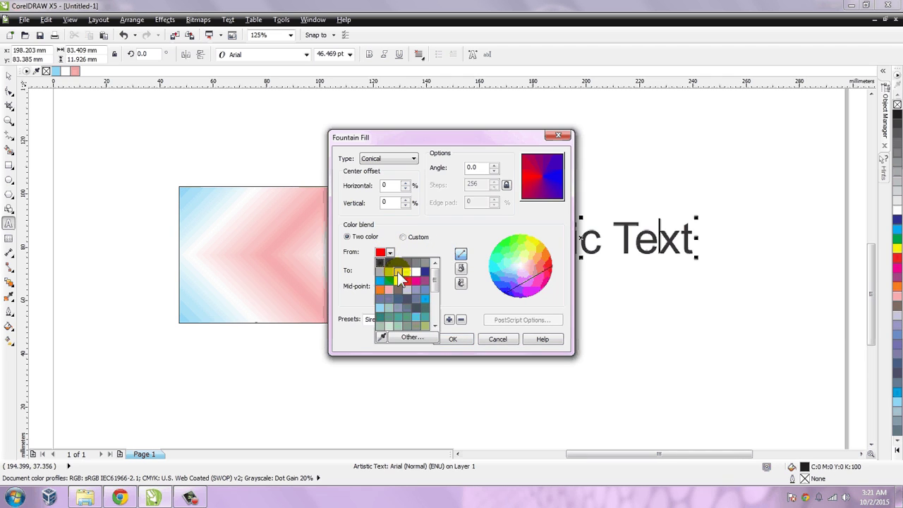
click(400, 278)
click(390, 270)
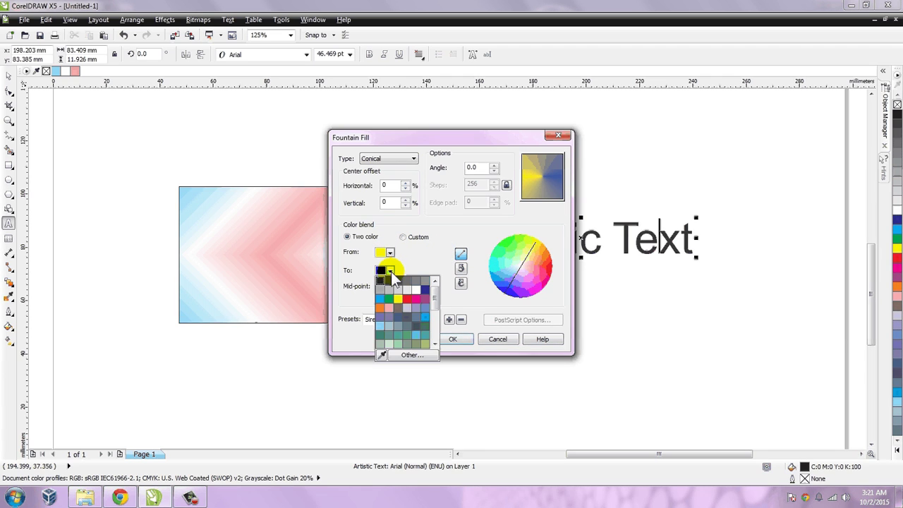
click(418, 344)
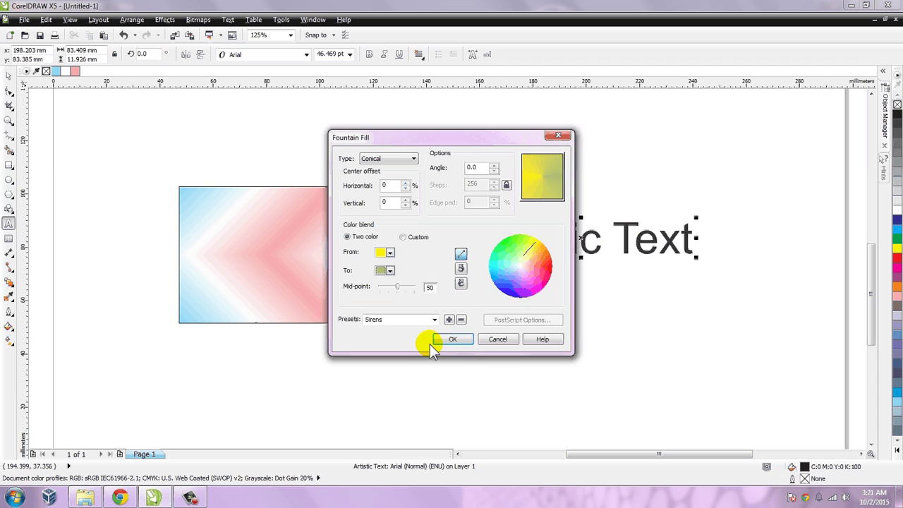
click(397, 287)
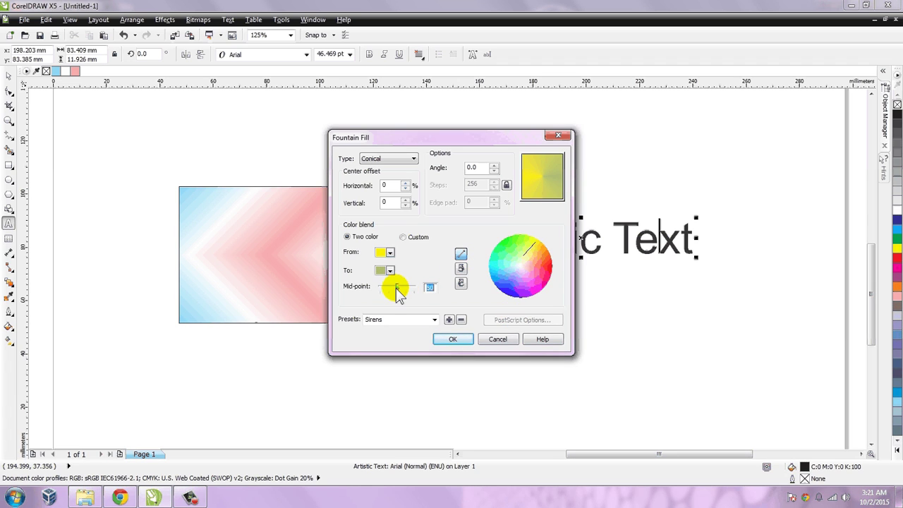
mouse_move(396, 288)
mouse_down()
mouse_move(371, 292)
mouse_move(410, 291)
mouse_move(392, 290)
mouse_up()
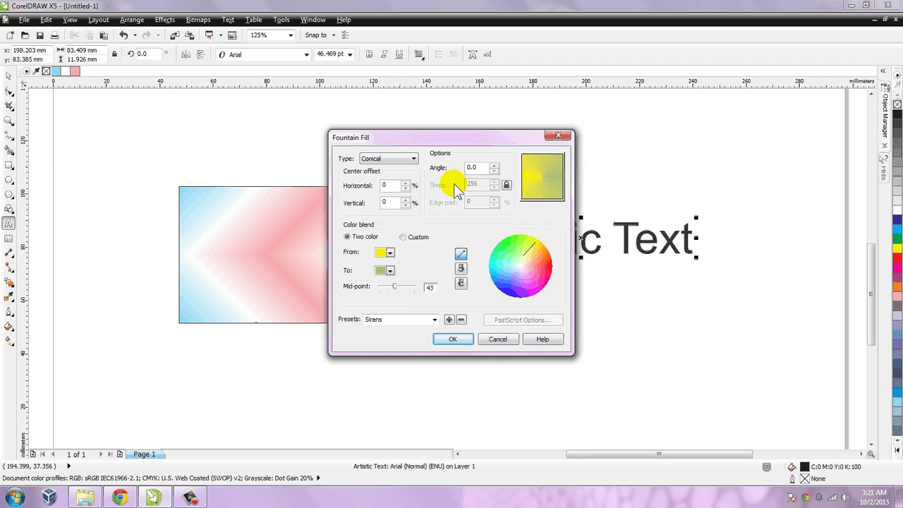
Step: Set the gradient angle to 60° and shift its centre horizontally, then confirm
click(494, 165)
click(494, 165)
click(494, 165)
click(494, 165)
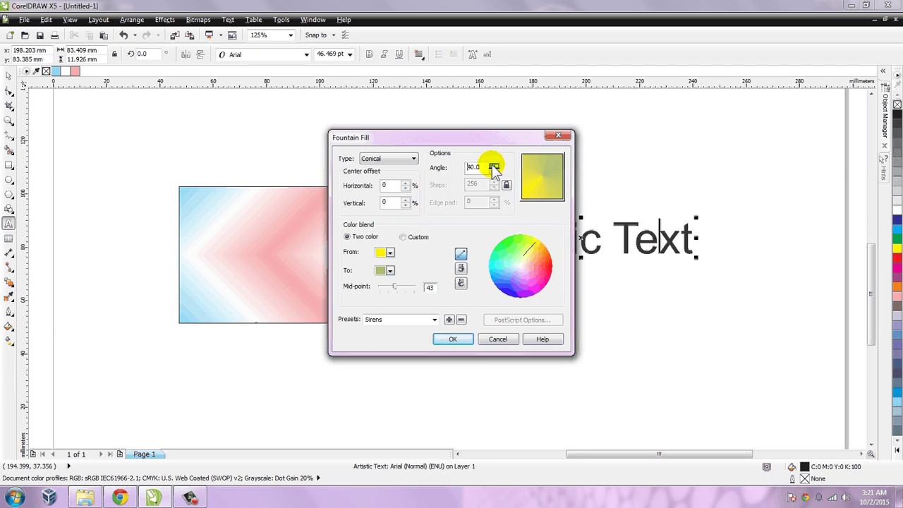
click(494, 165)
click(494, 165)
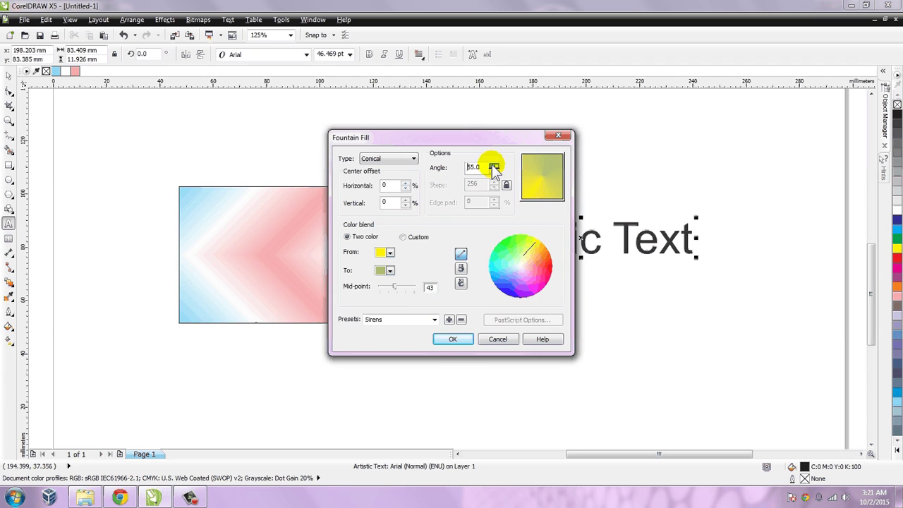
click(406, 183)
click(406, 182)
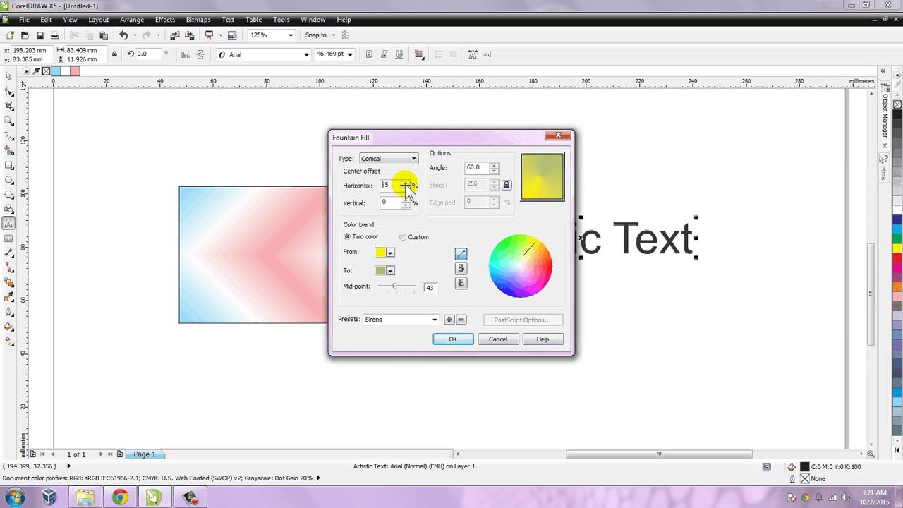
click(406, 183)
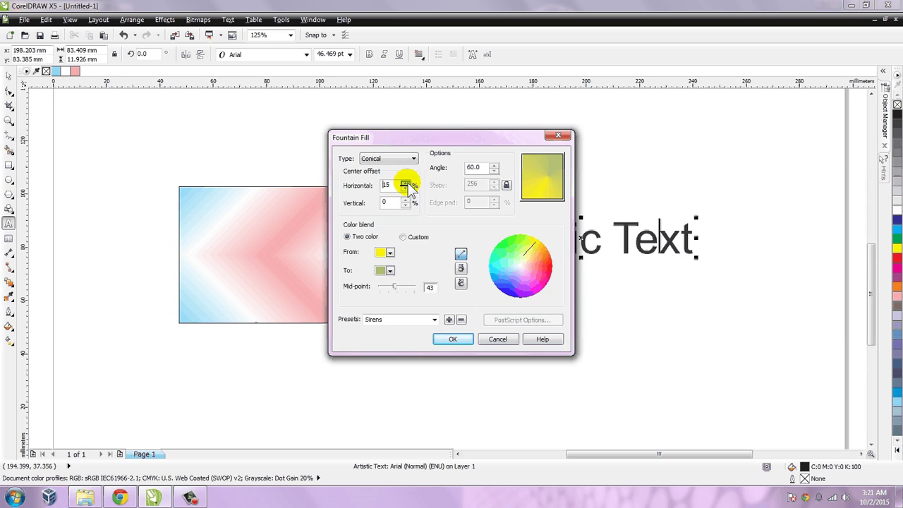
click(455, 338)
Step: Select all the text and apply the Conical - Yellow preset fountain fill at -45°
key(ctrl+a)
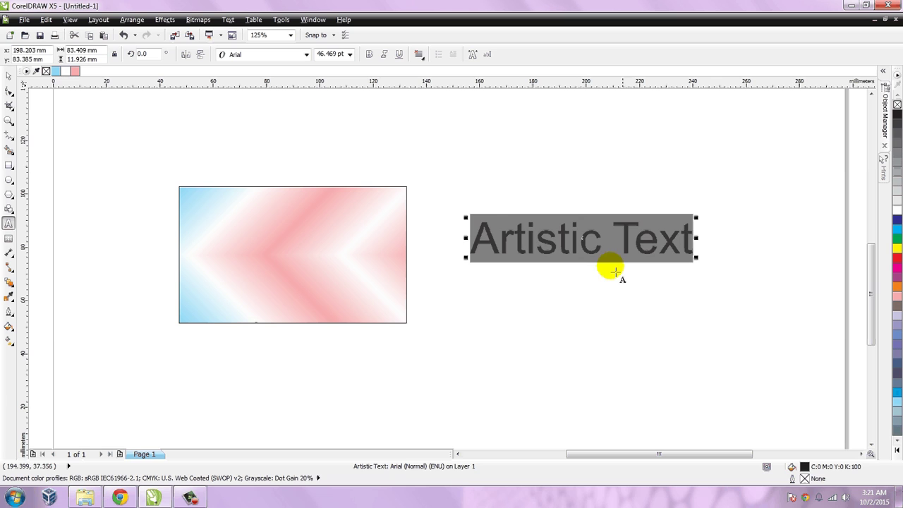
click(8, 326)
click(64, 340)
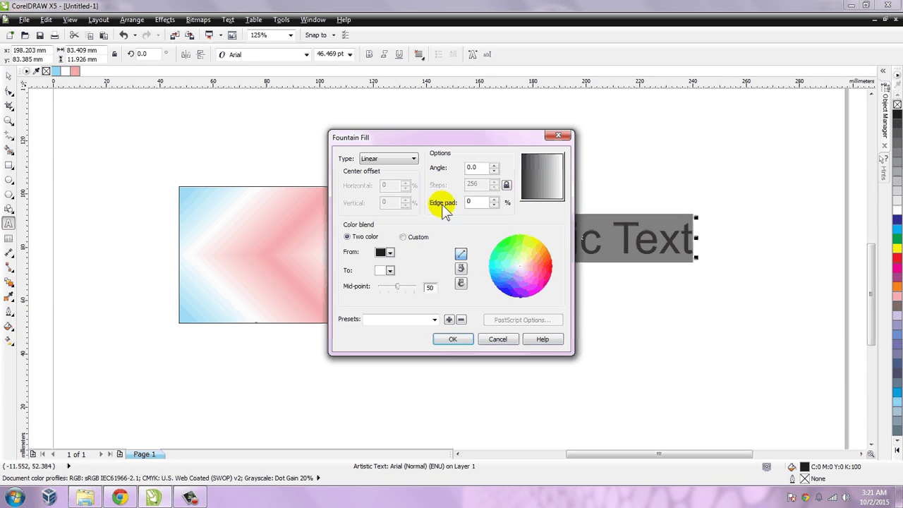
click(435, 319)
click(413, 281)
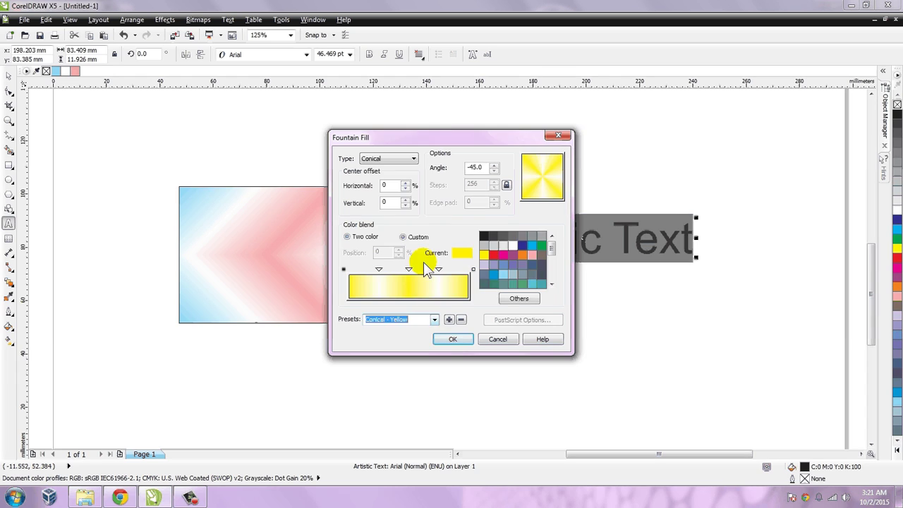
click(454, 339)
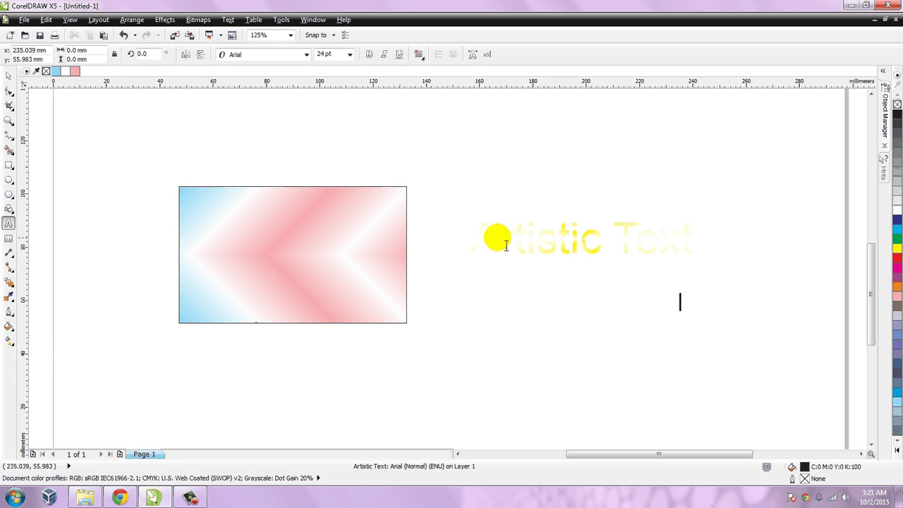
drag(472, 238, 700, 245)
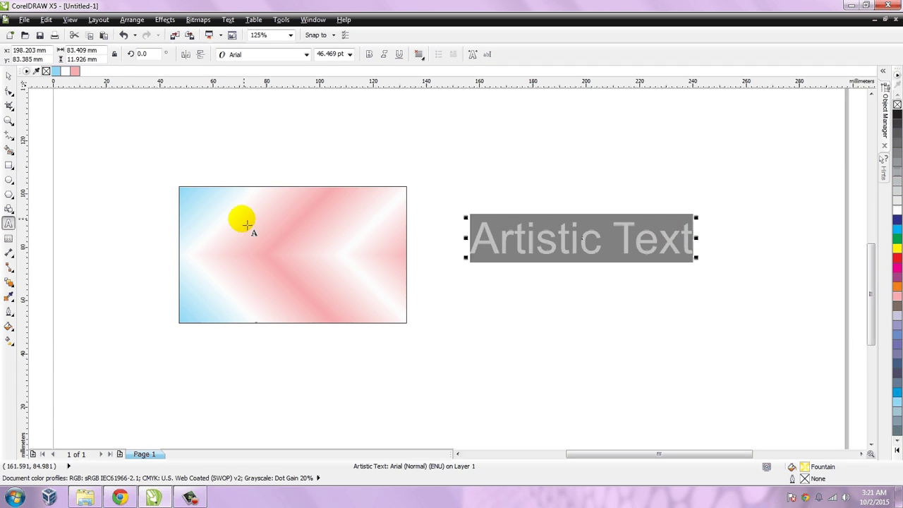
Step: Load the Circular - Red fountain fill preset, keeping its custom colour blend
click(14, 327)
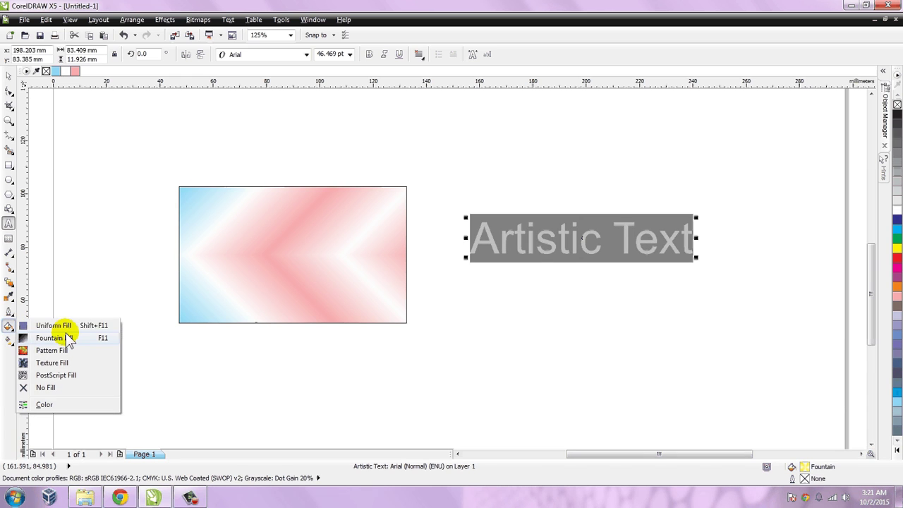
click(68, 338)
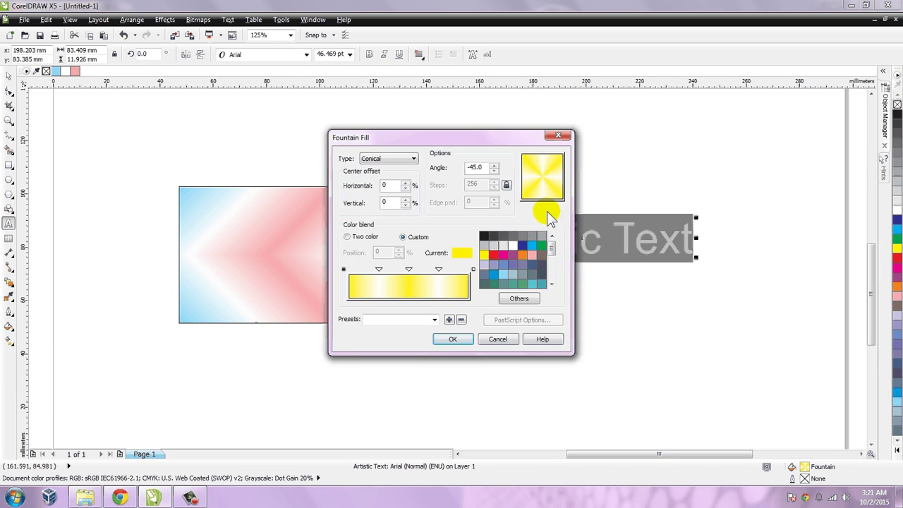
click(390, 159)
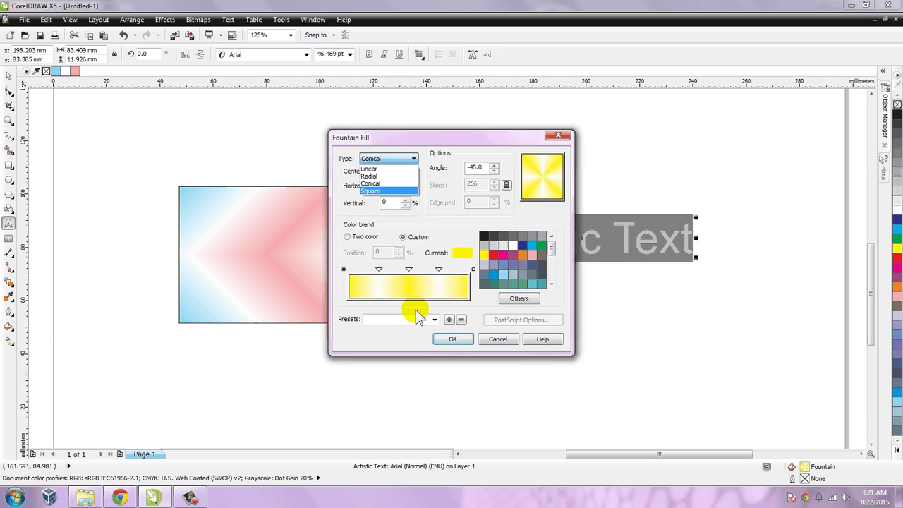
click(436, 320)
click(436, 319)
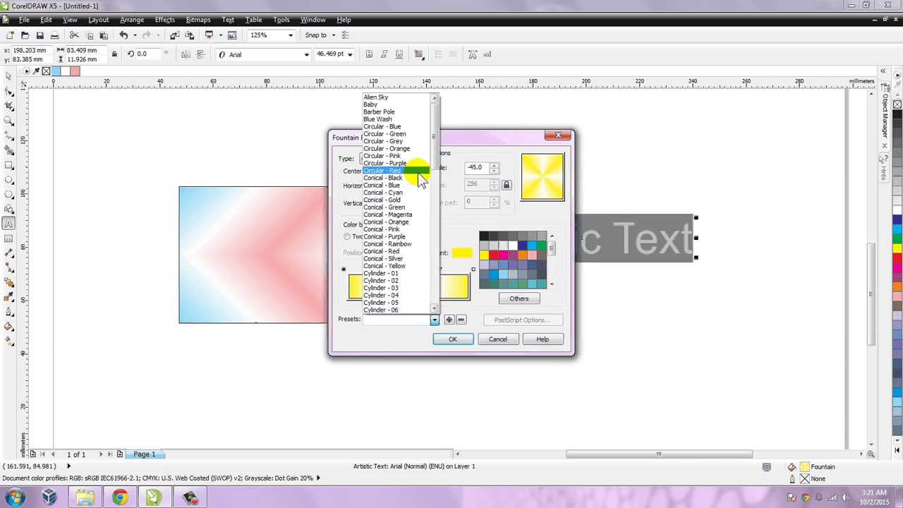
click(427, 176)
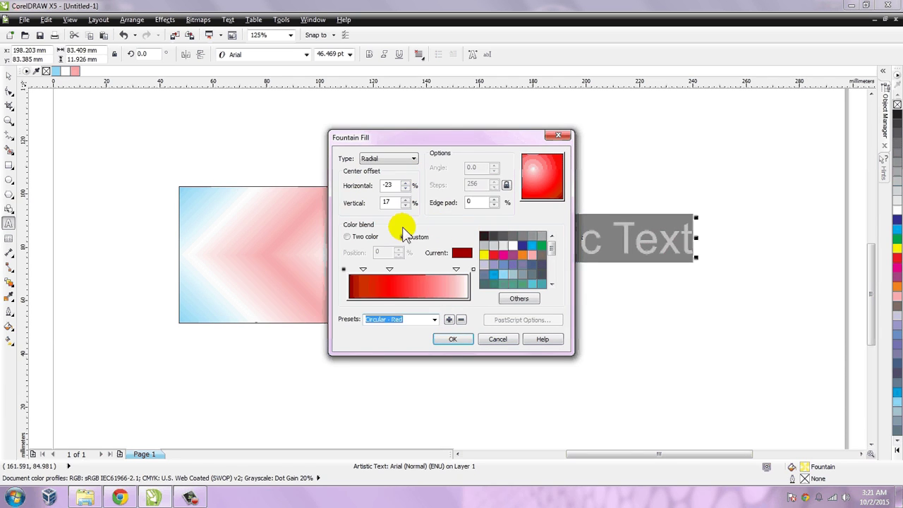
click(368, 237)
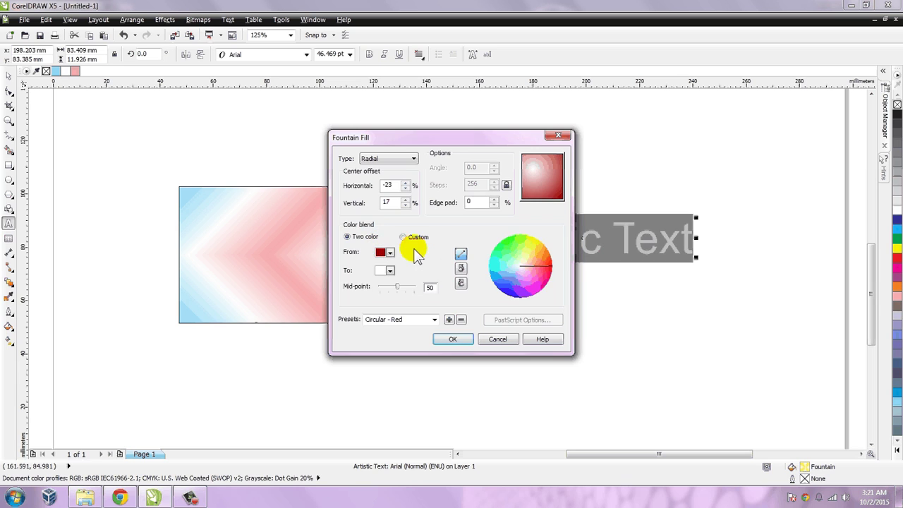
click(408, 238)
Step: Offset the centre to -8% horizontal and 32% vertical, add slight edge pad, and apply
click(405, 182)
click(406, 182)
click(406, 182)
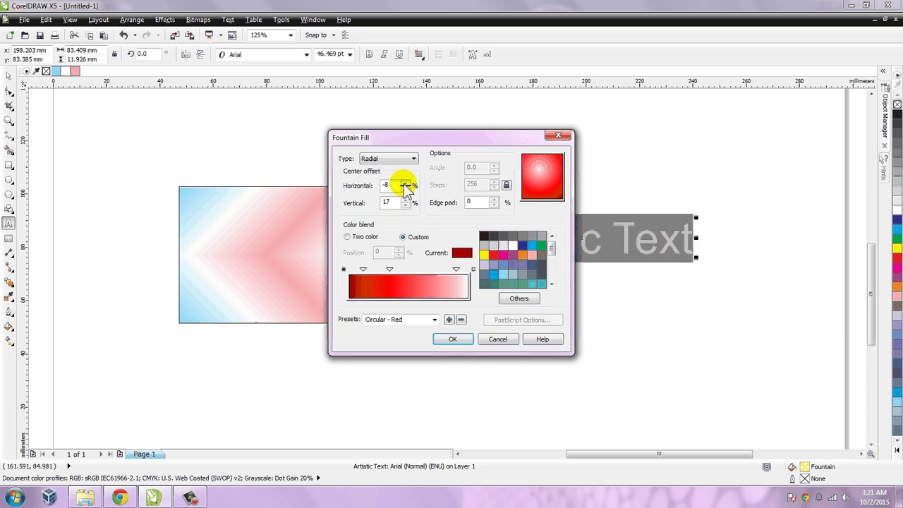
click(406, 200)
click(405, 199)
click(405, 200)
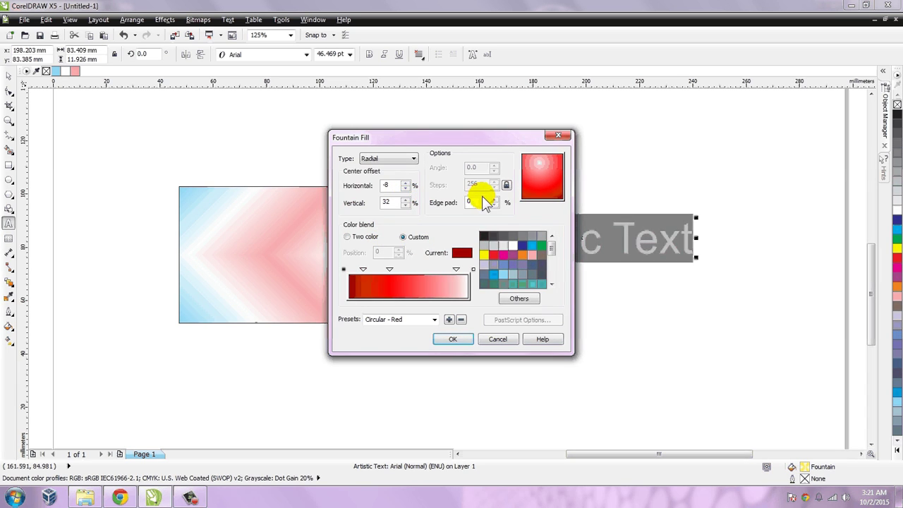
click(494, 199)
click(495, 202)
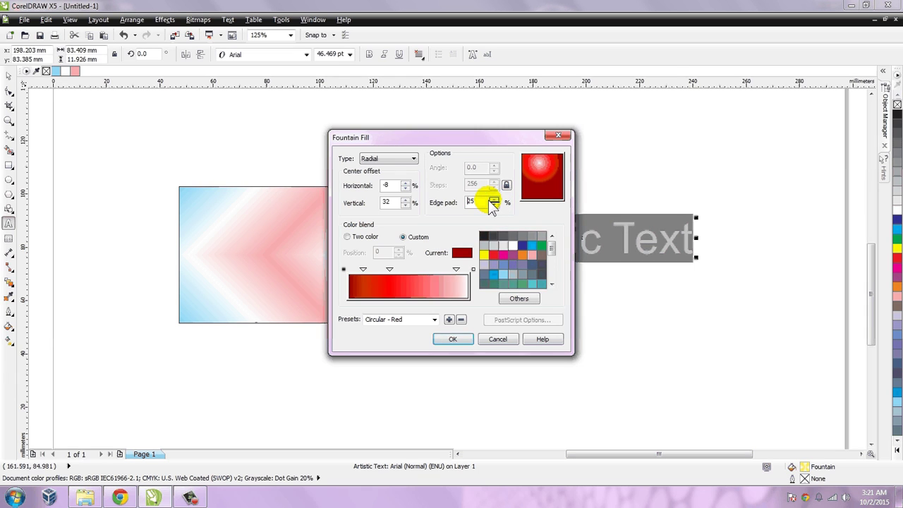
click(453, 338)
click(494, 360)
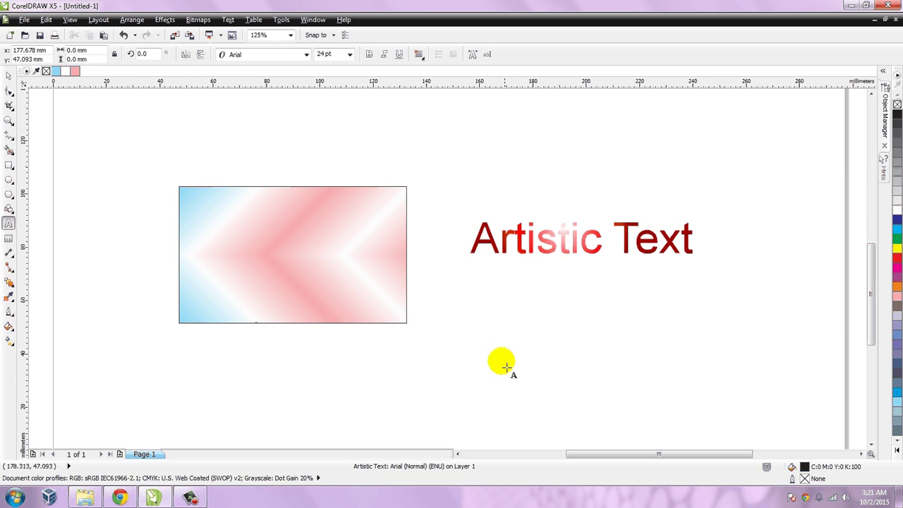
Step: Leave text editing so 'Artistic Text' shows its dark-red radial gradient unhighlighted
click(474, 240)
click(703, 297)
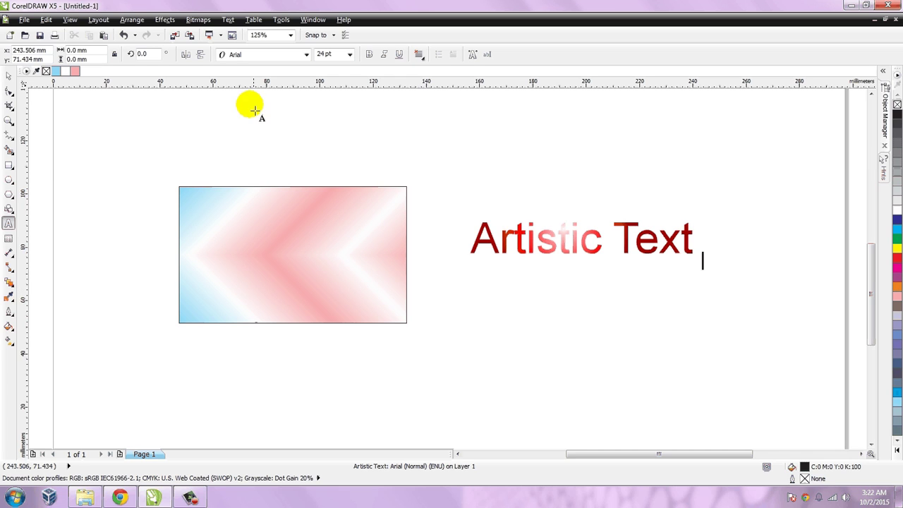
click(388, 378)
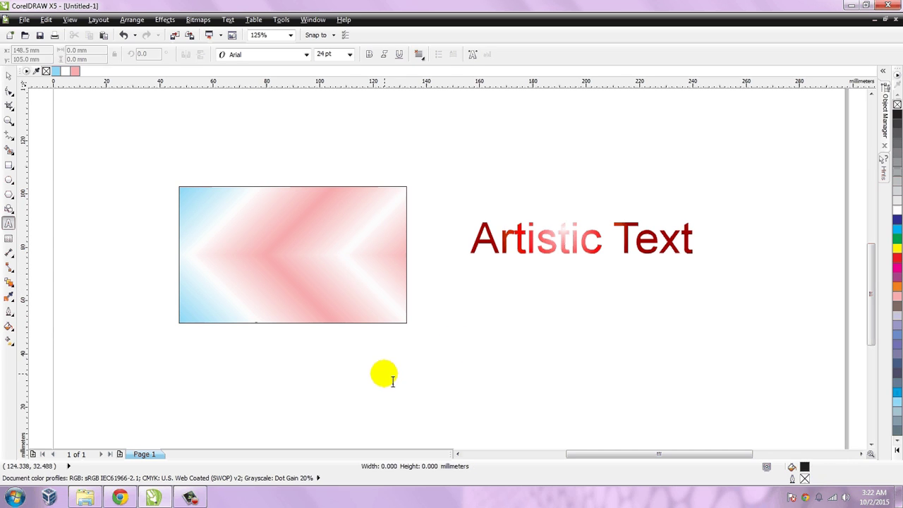
click(8, 75)
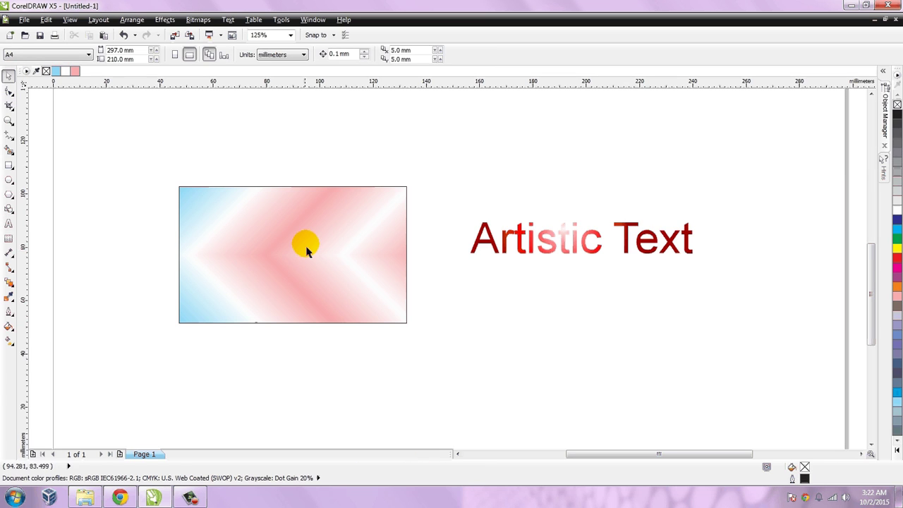
click(9, 313)
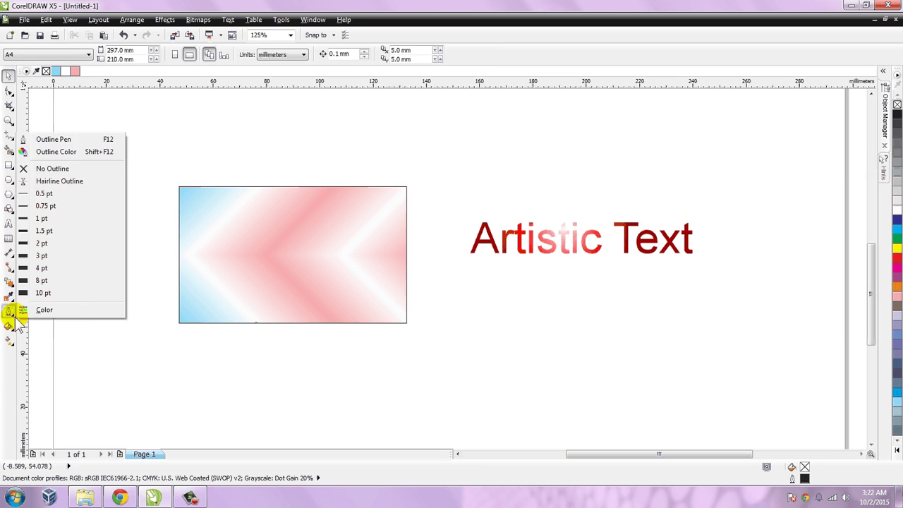
click(9, 325)
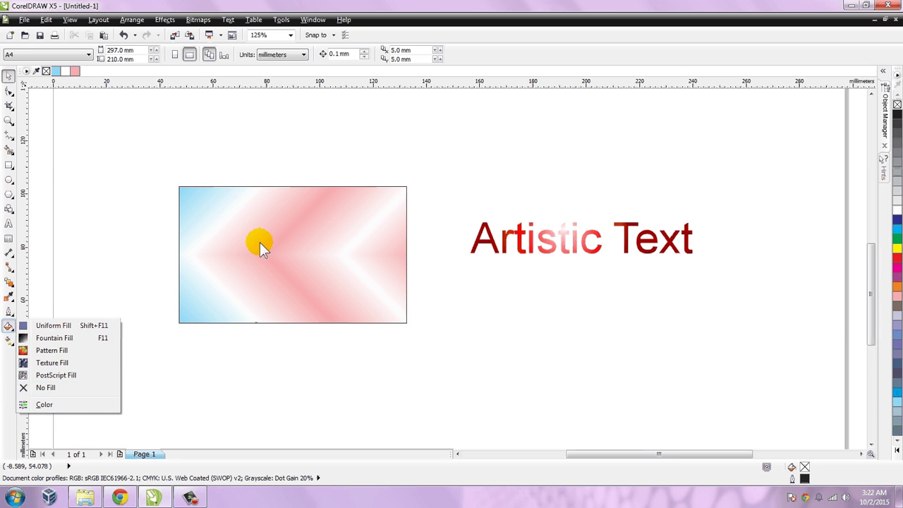
click(308, 236)
right_click(308, 236)
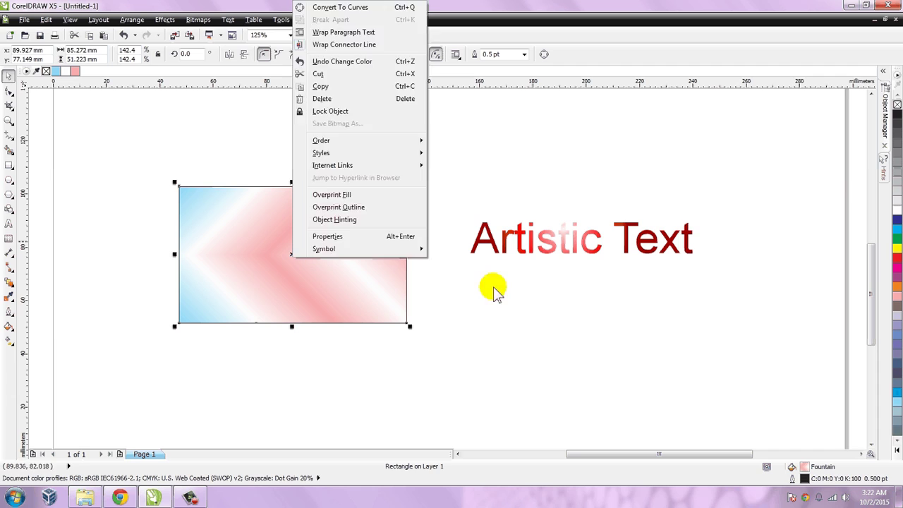
key(Escape)
click(348, 164)
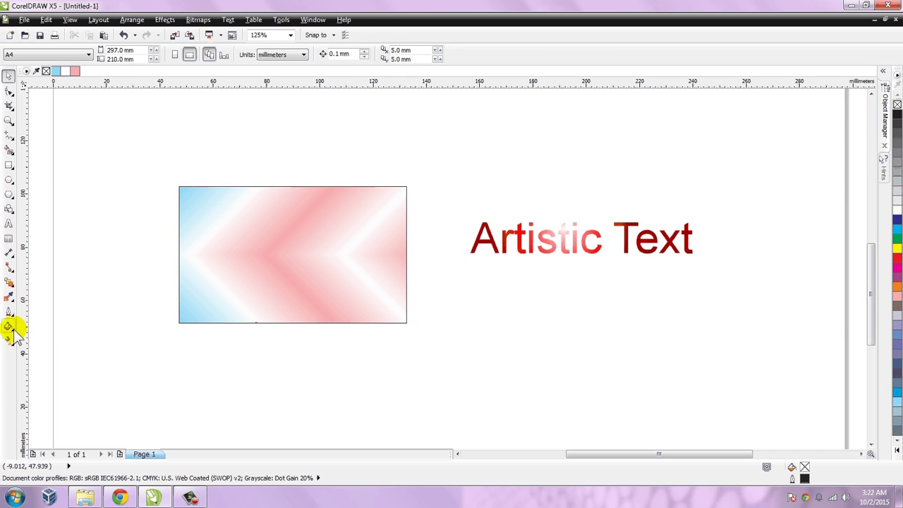